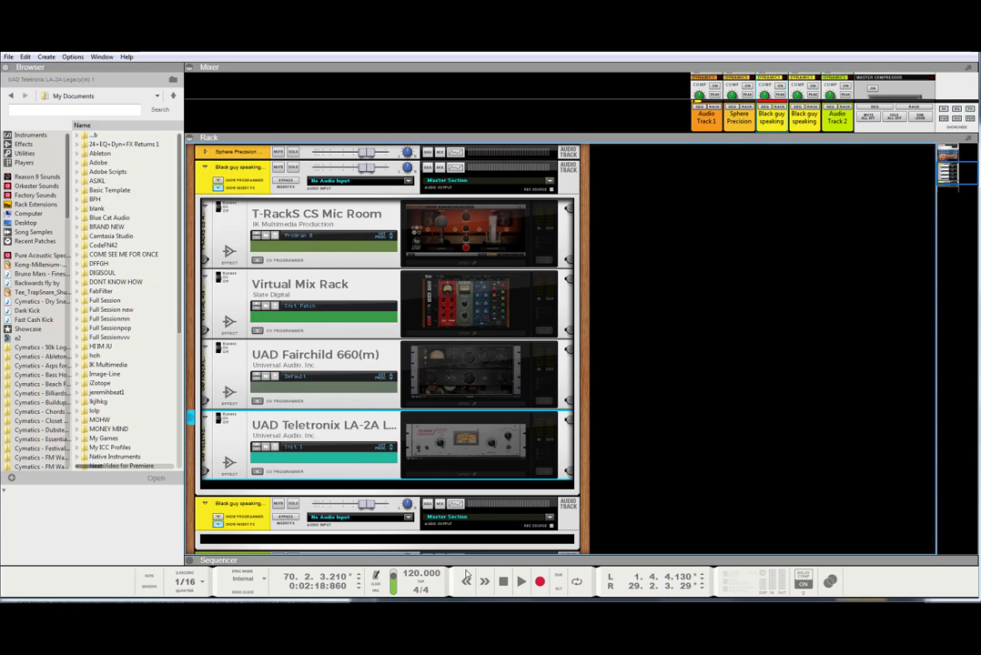
Enlarge the sequencer around the yellow voice recording and set the left locator to 1.4.4.210 at its start.
left_click_drag(466, 558, 446, 394)
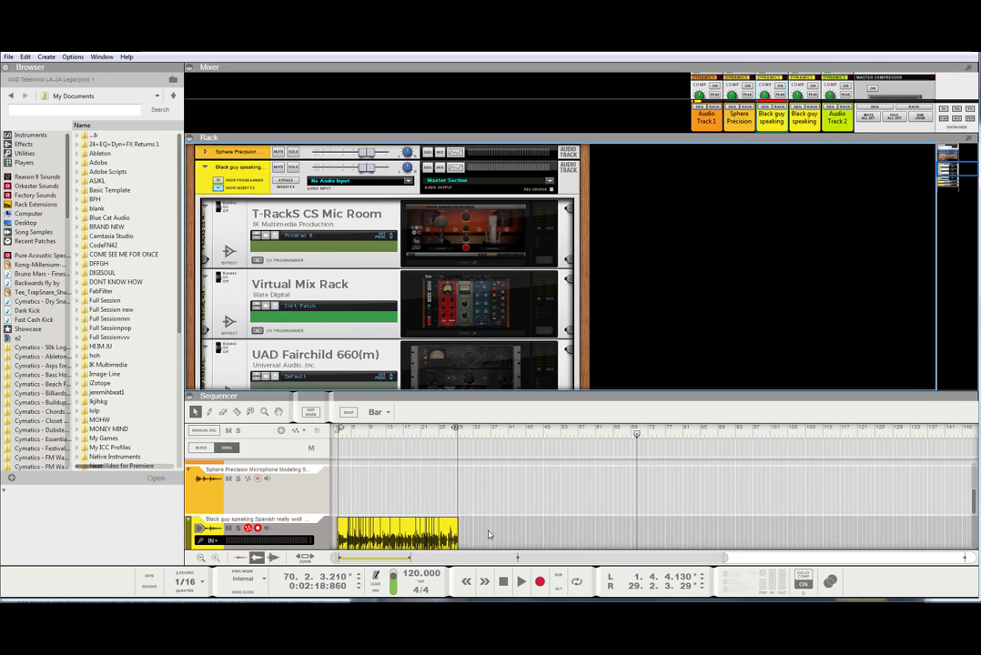
left_click(502, 581)
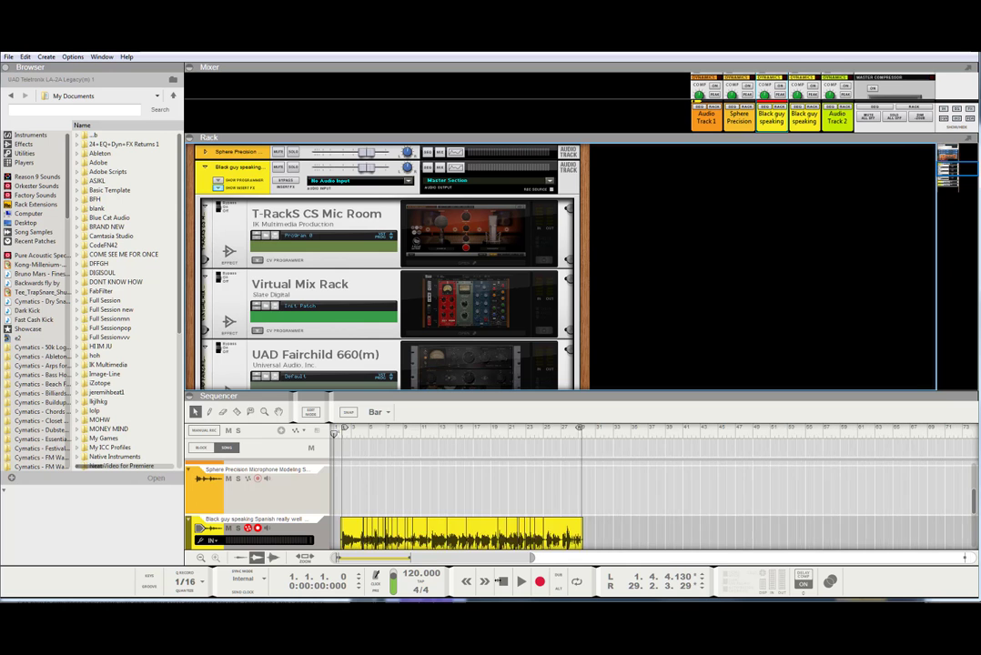
left_click_drag(448, 394, 521, 293)
scroll(669, 436, "up", 3)
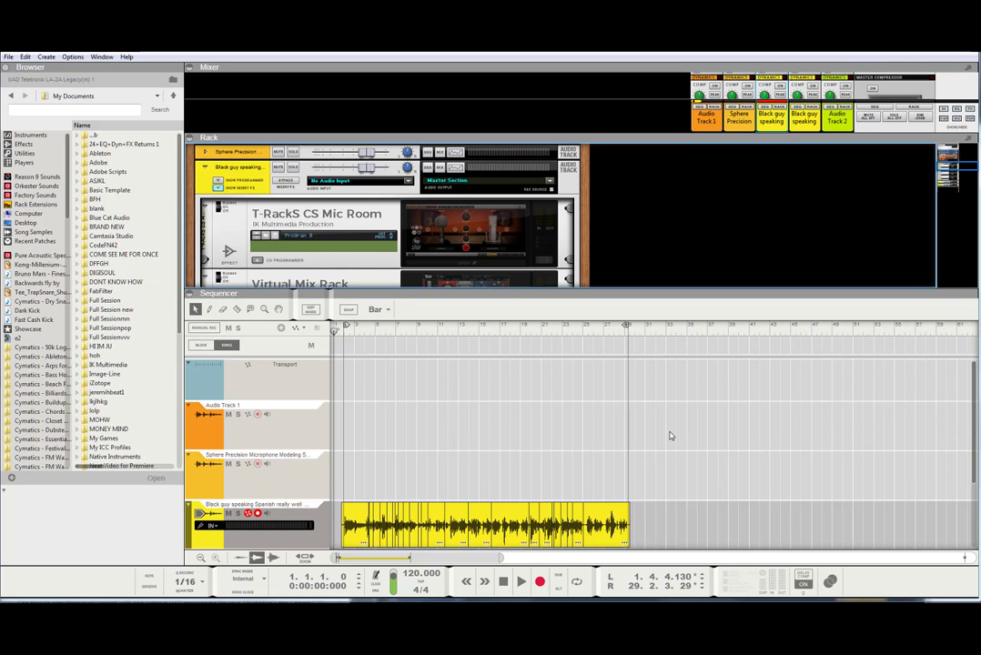
scroll(670, 435, "down", 3)
left_click(444, 330)
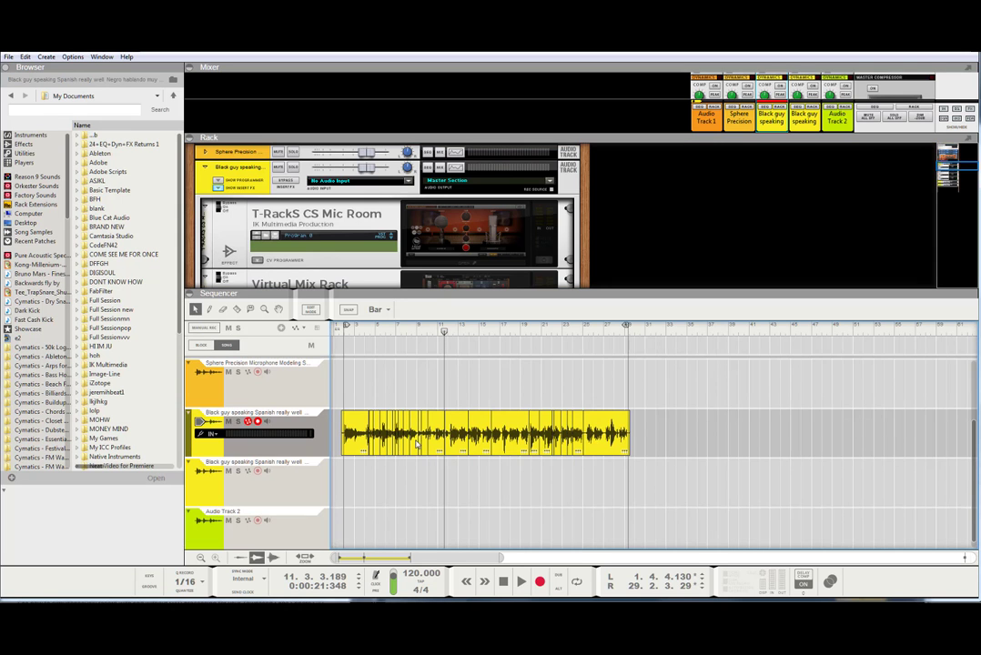
left_click_drag(500, 559, 358, 560)
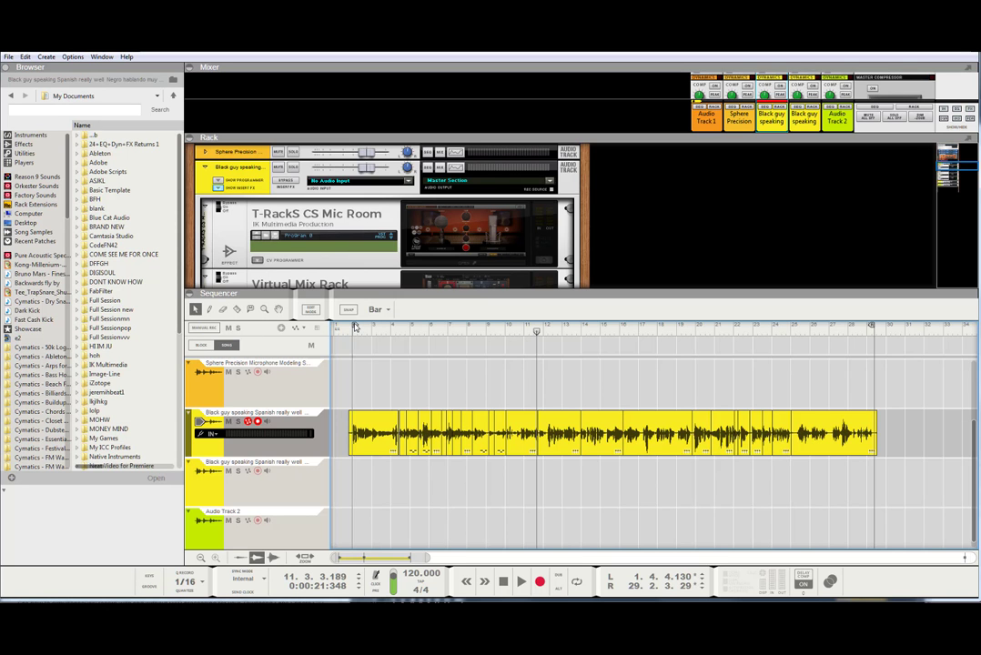
left_click_drag(355, 327, 356, 329)
Switch to the WordPad document to read the Spanish text, and move its window back out of view.
key("alt+Tab")
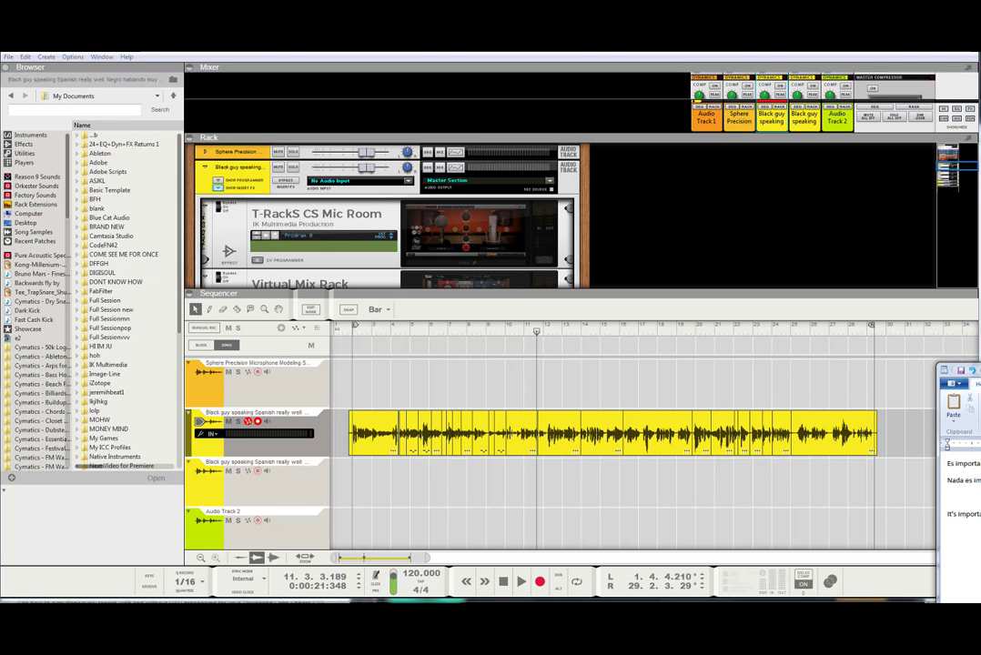
left_click_drag(979, 370, 511, 187)
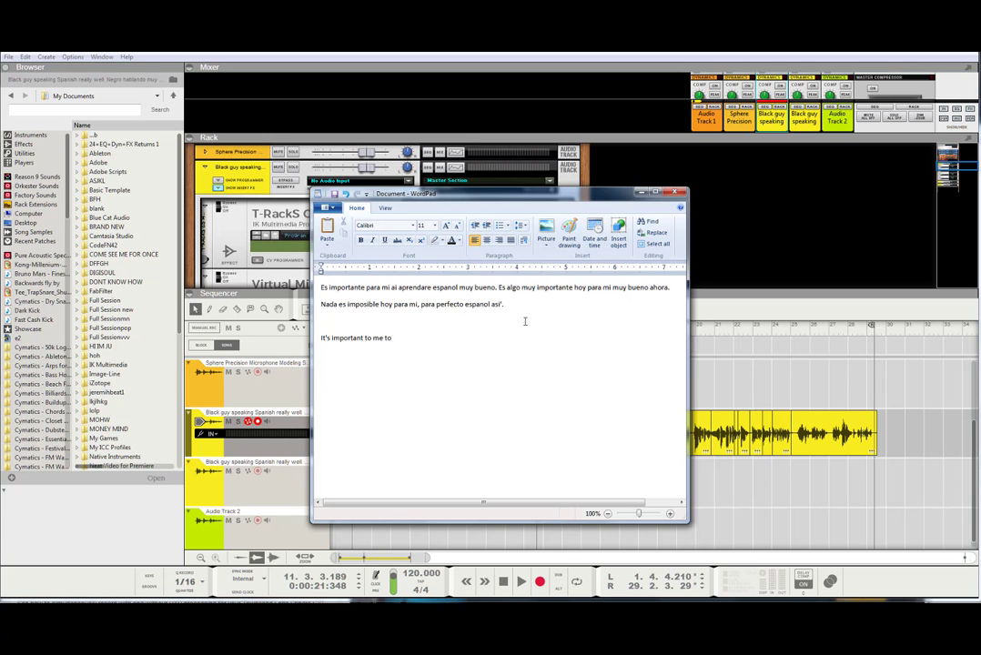
left_click_drag(617, 189, 980, 595)
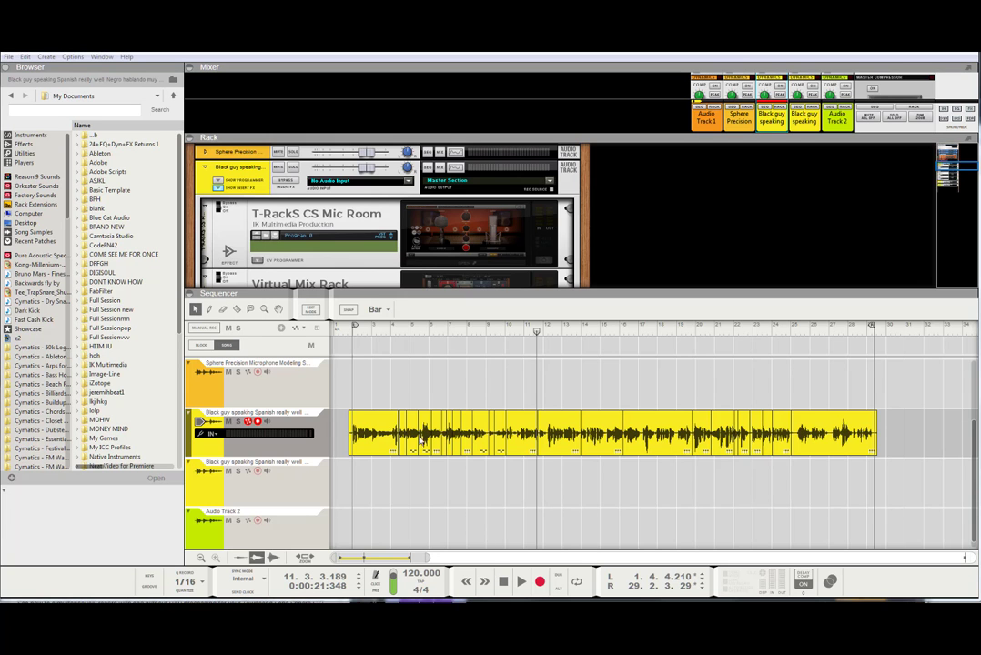
Place the playhead and the left locator at 1.4.4.107, the start of the voice recording.
left_click(352, 331)
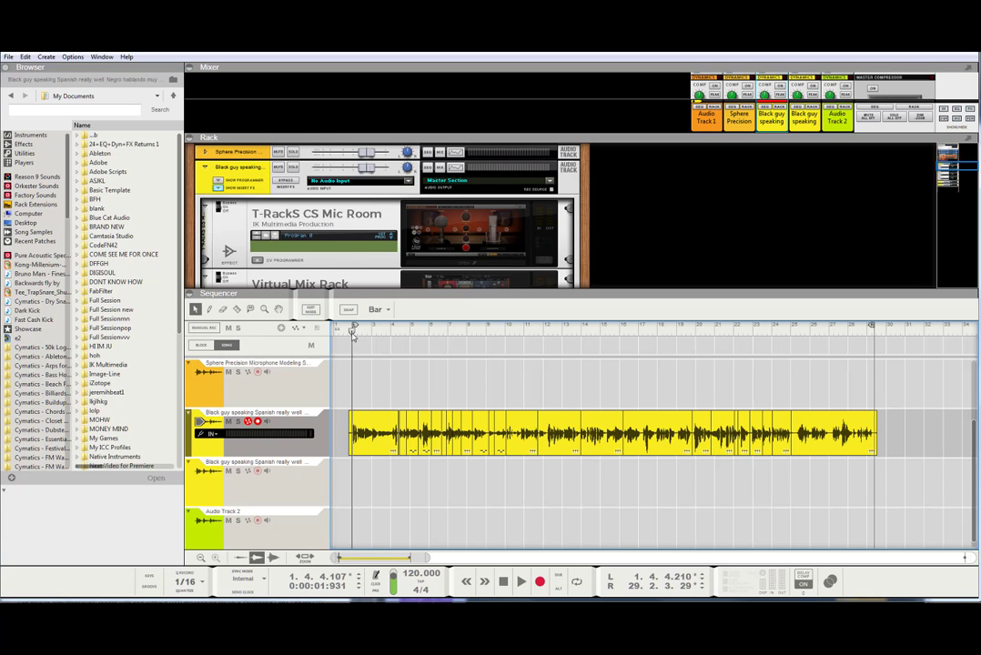
left_click_drag(353, 326, 353, 325)
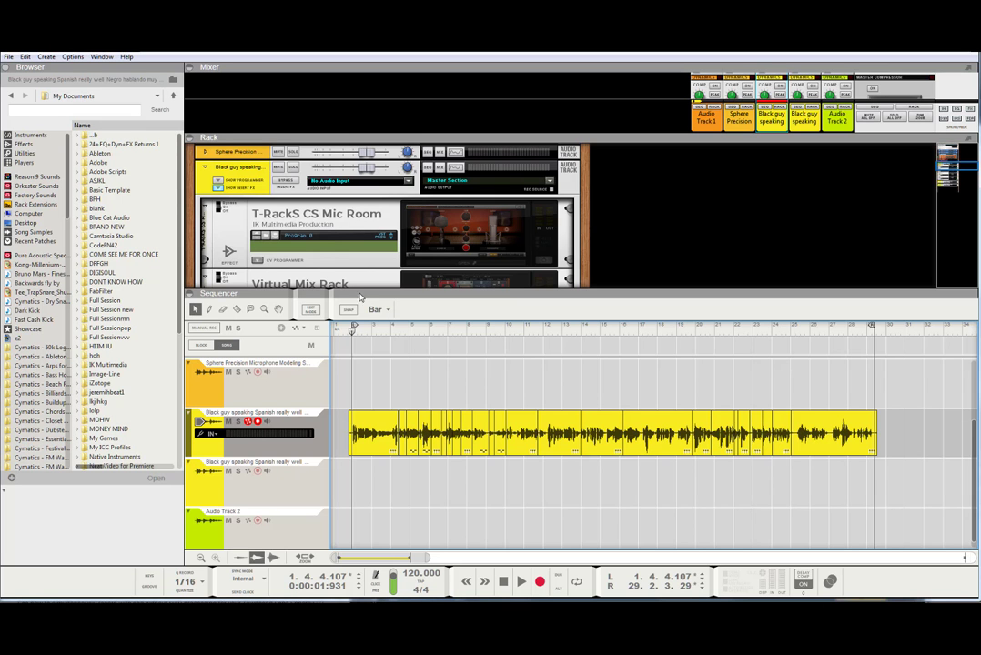
Enlarge the rack down to the Teletronix LA-2A device and move the playhead to 1.4.4.4.
left_click_drag(462, 314, 462, 399)
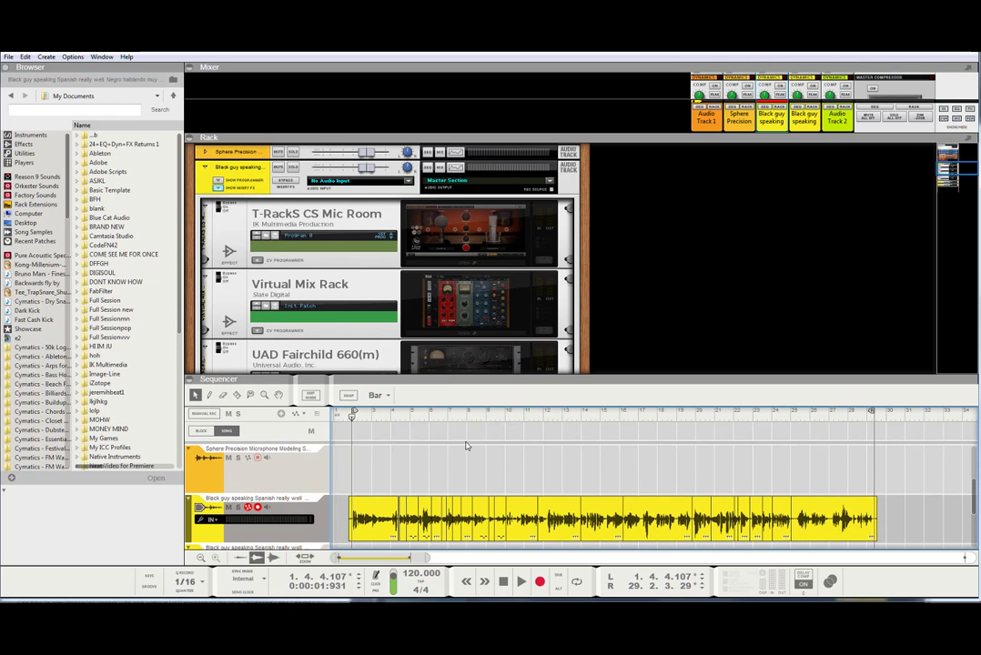
scroll(466, 445, "down", 1)
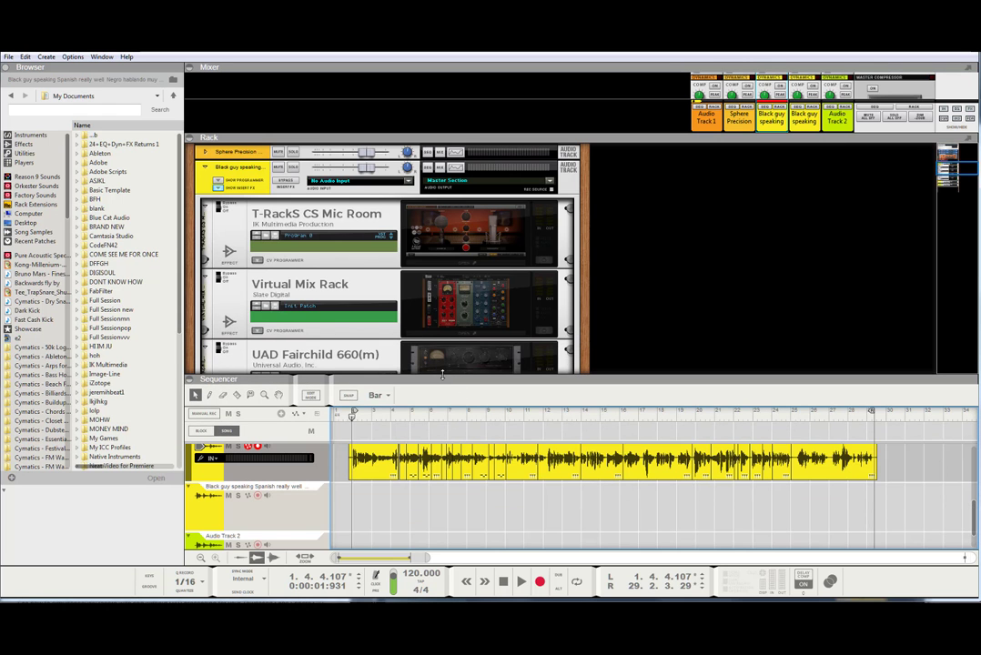
left_click_drag(442, 374, 440, 424)
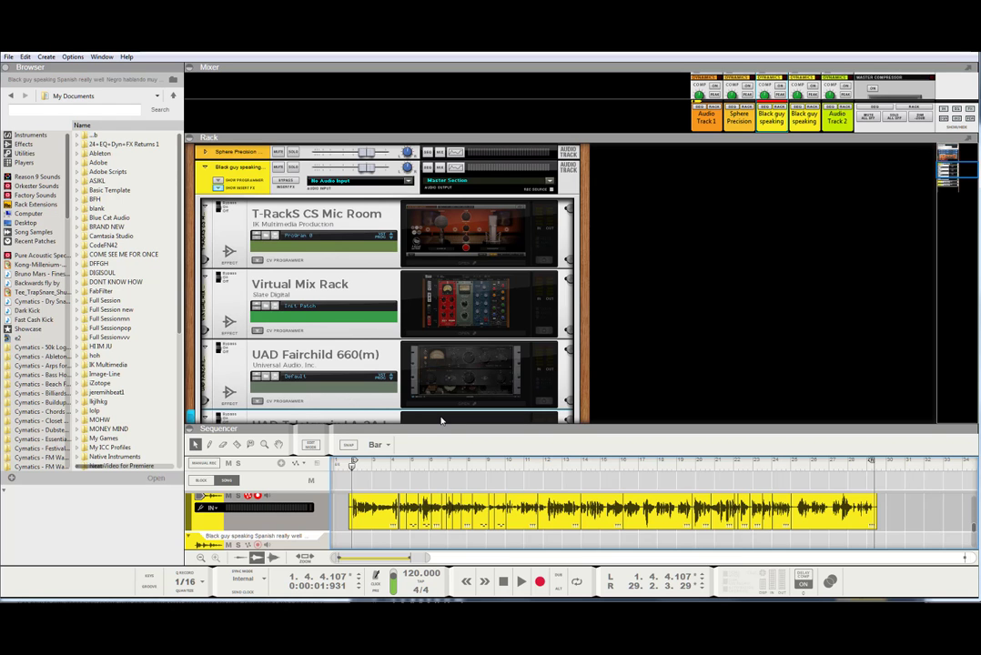
left_click_drag(441, 420, 444, 480)
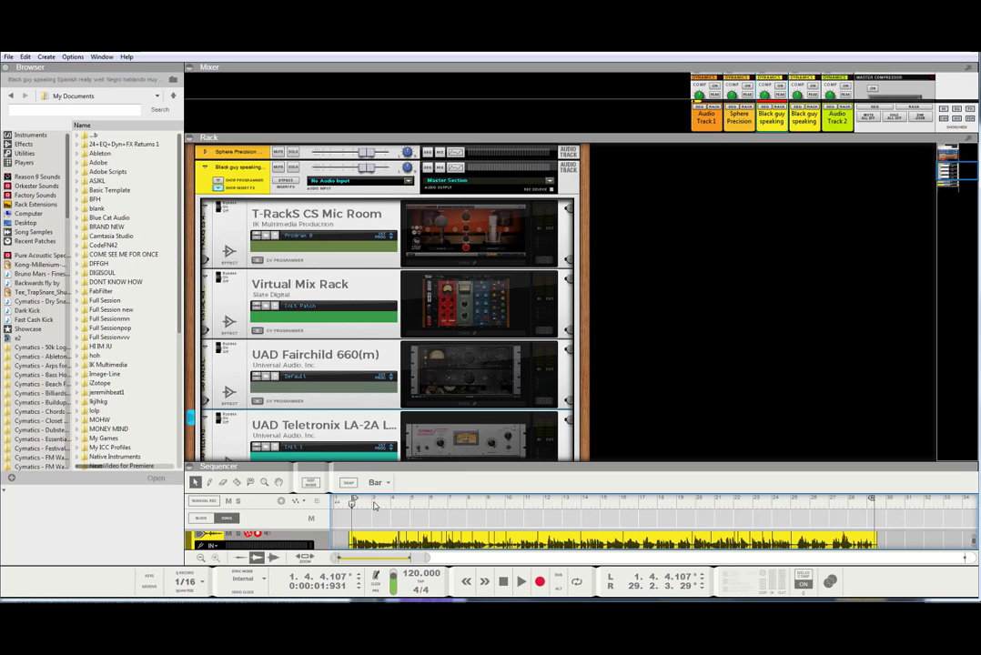
left_click(402, 201)
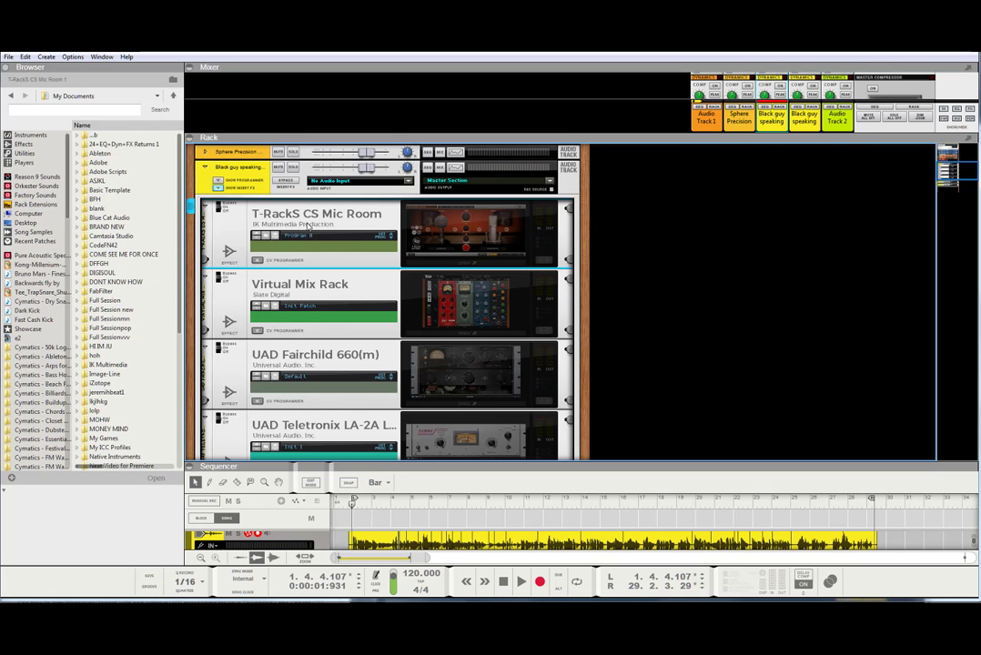
left_click(353, 507)
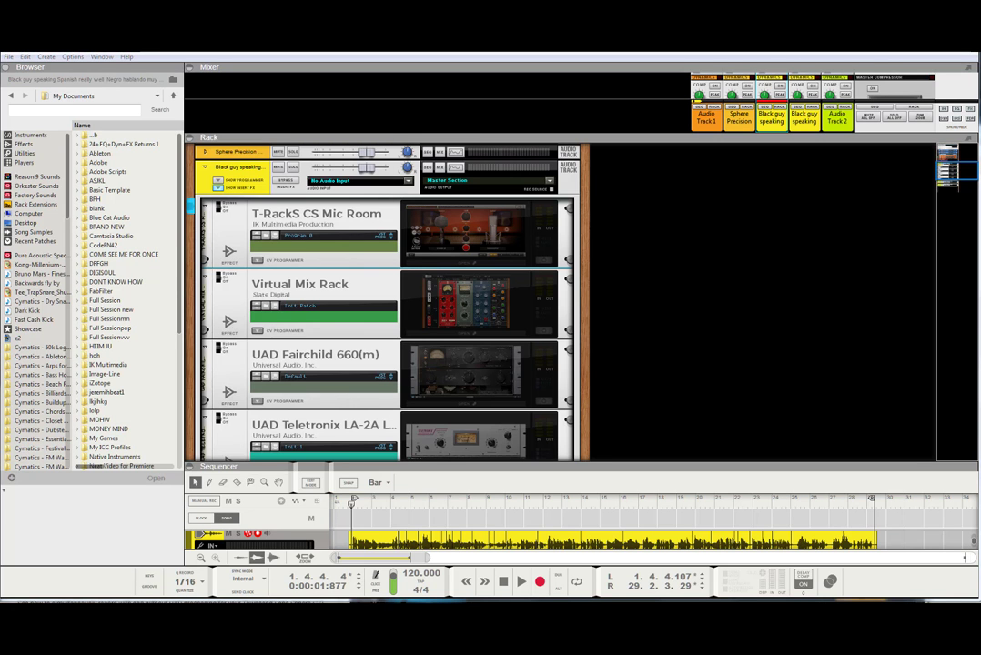
Switch to the Universal Audio Console to check the Analog 1 Unison preamp, and close both windows.
left_click(462, 601)
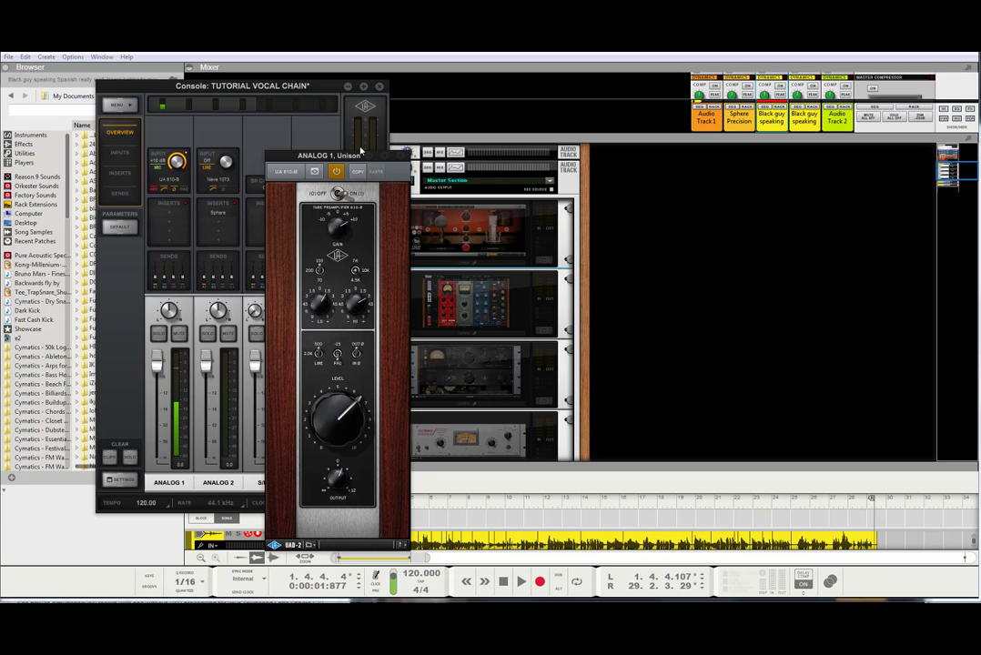
left_click(401, 156)
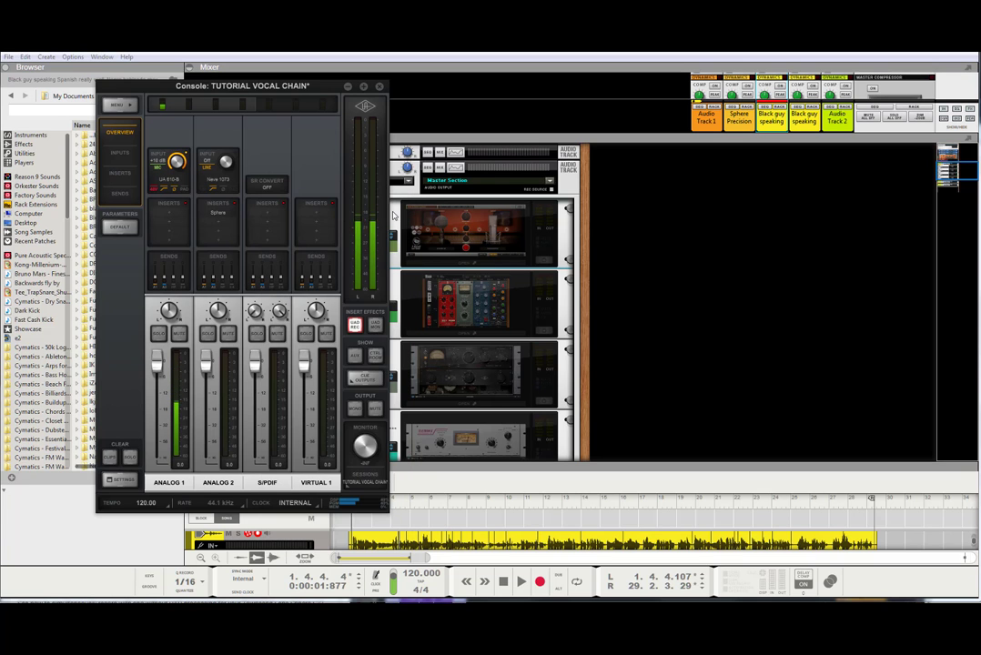
left_click(380, 86)
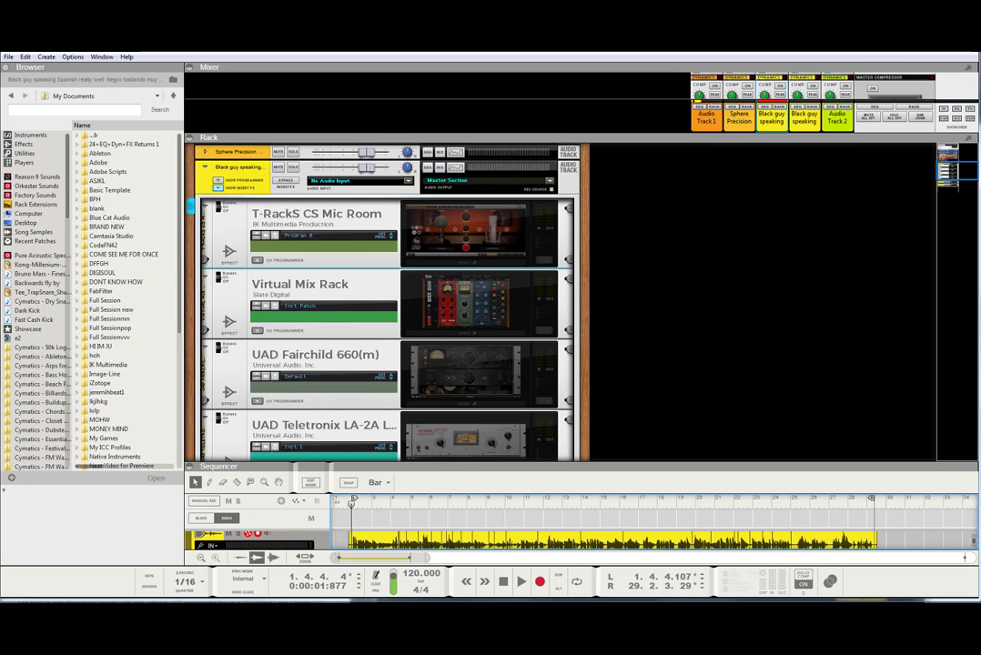
Play the voice recording and turn on T-RackS CS Mic Room, Virtual Mix Rack, UAD Fairchild 660 and UAD Teletronix LA-2A one by one.
left_click(523, 587)
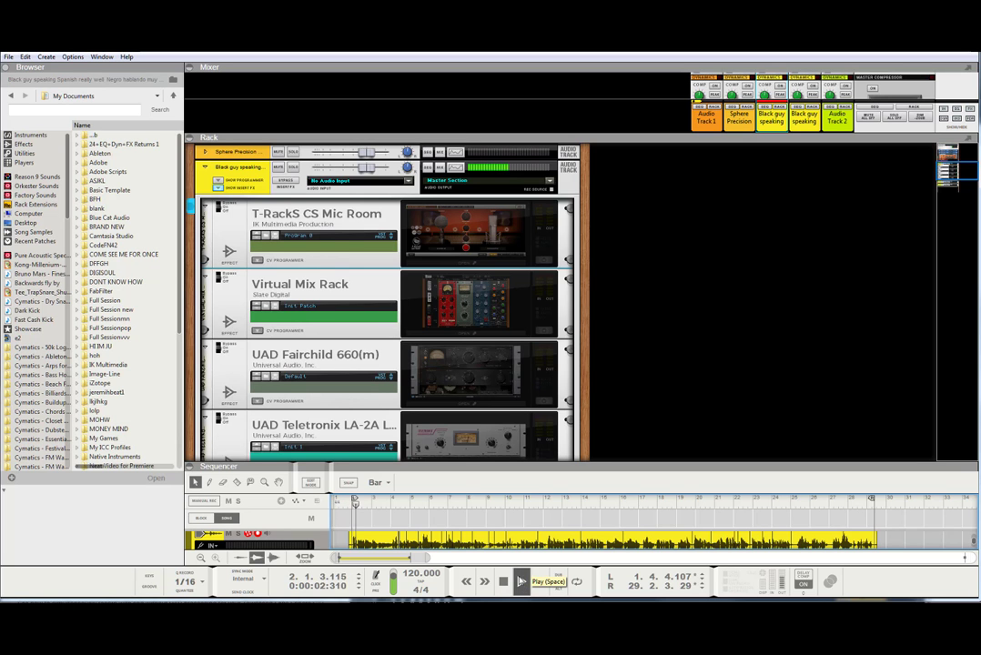
left_click(485, 233)
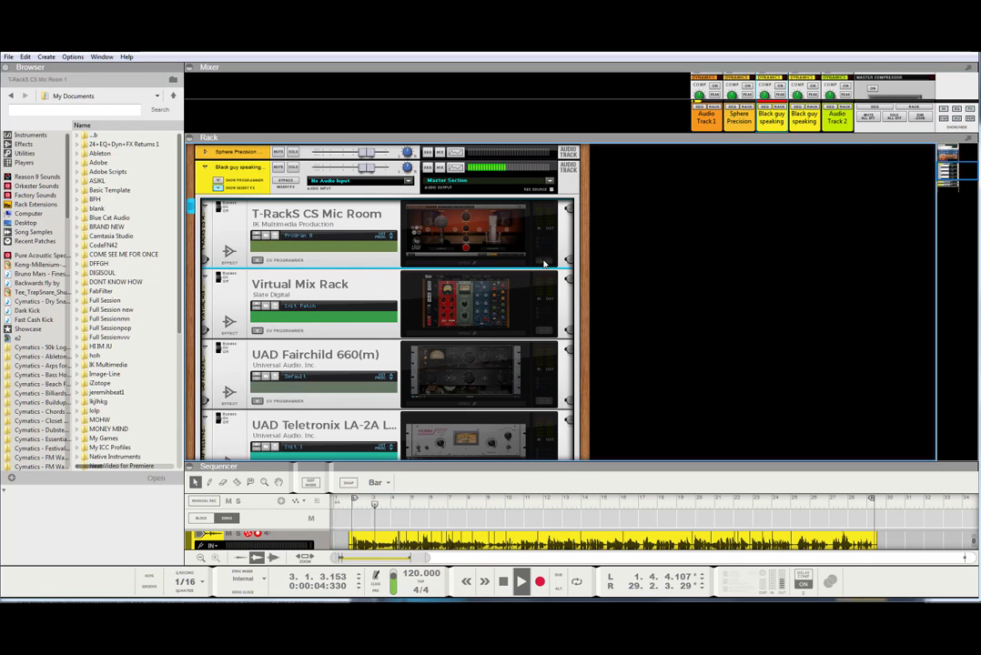
left_click(542, 335)
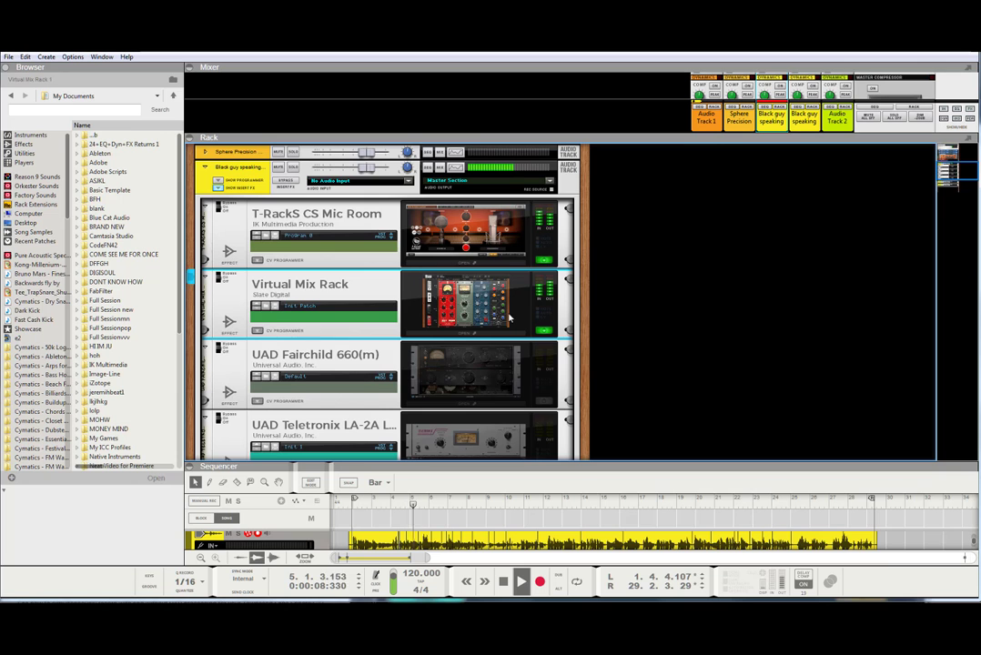
left_click(546, 402)
scroll(546, 392, "down", 3)
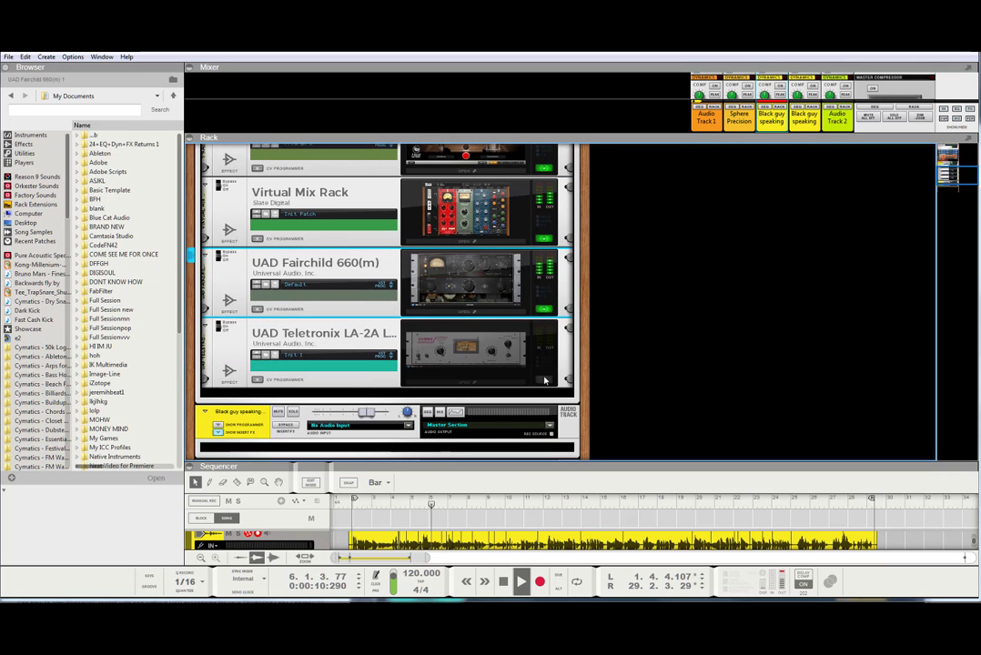
left_click(546, 380)
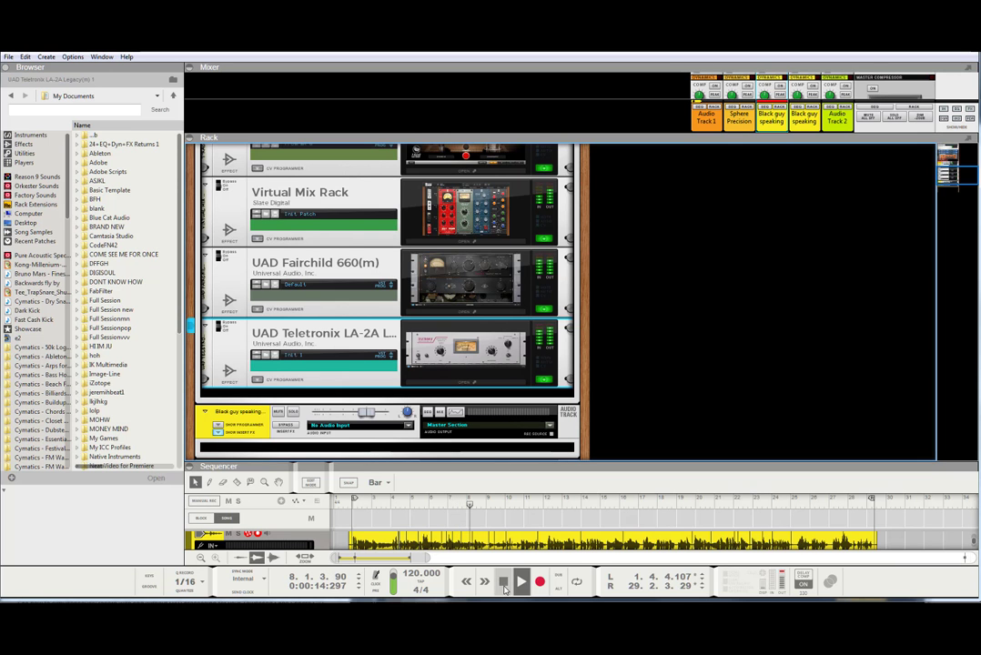
Enlarge the mixer and set the first yellow voice channel's input gain to -9.14 dB during playback.
key("space")
left_click_drag(583, 136, 637, 305)
left_click(765, 89)
key("space")
left_click_drag(764, 91, 762, 91)
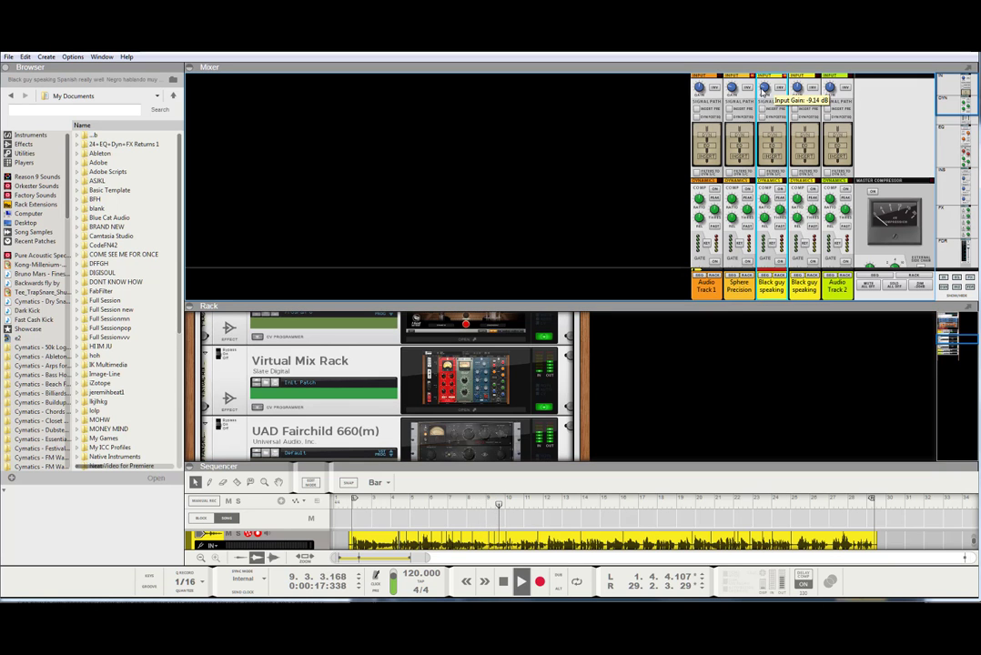
key("space")
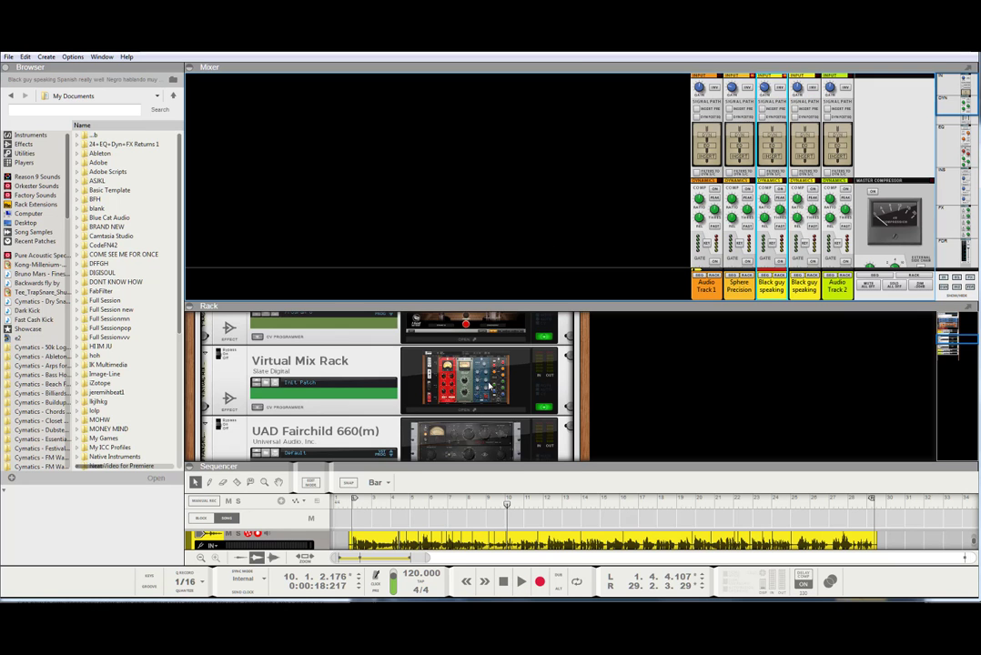
Adjust the Revival Shimmer, the FG-S high-frequency gain and the FG-N EQ in the Virtual Mix Rack while the voice plays.
left_click(488, 387)
left_click_drag(506, 320, 502, 334)
mouse_move(517, 373)
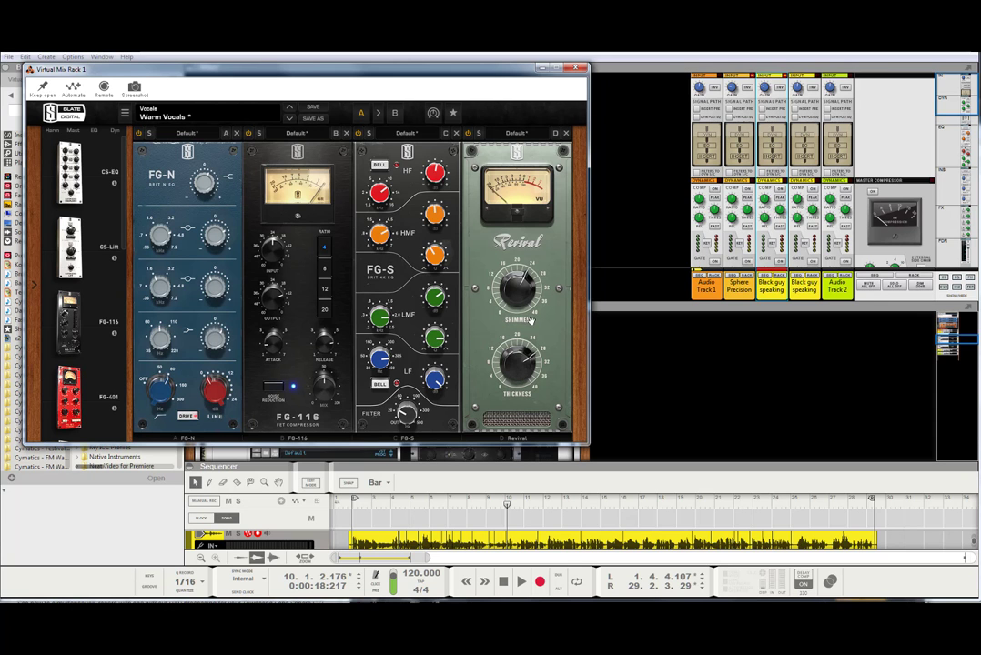
key("space")
left_click_drag(518, 356, 514, 294)
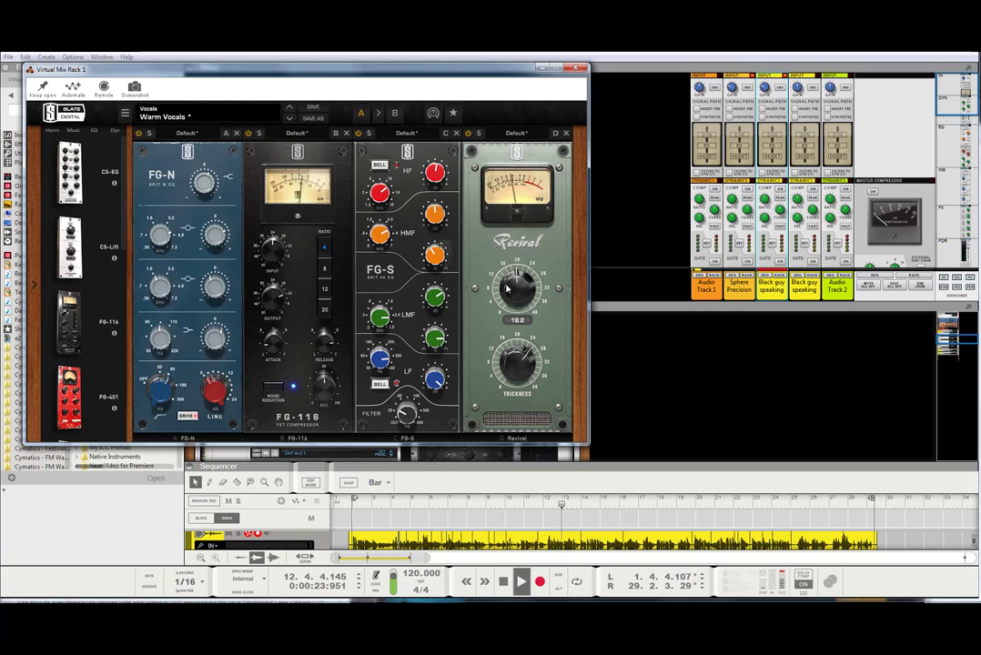
left_click_drag(435, 175, 431, 191)
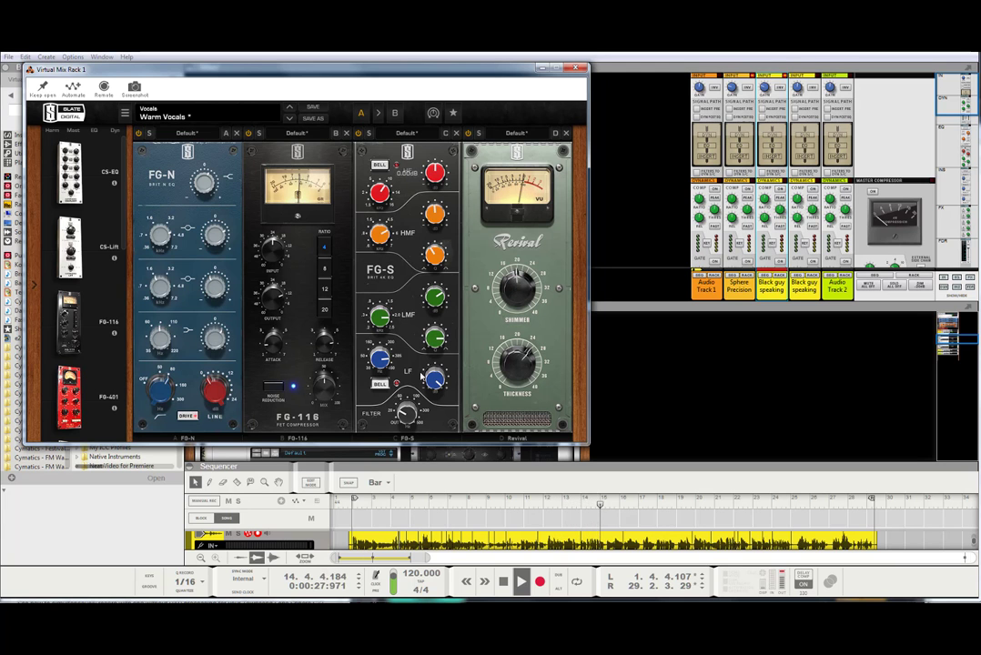
left_click_drag(220, 235, 220, 227)
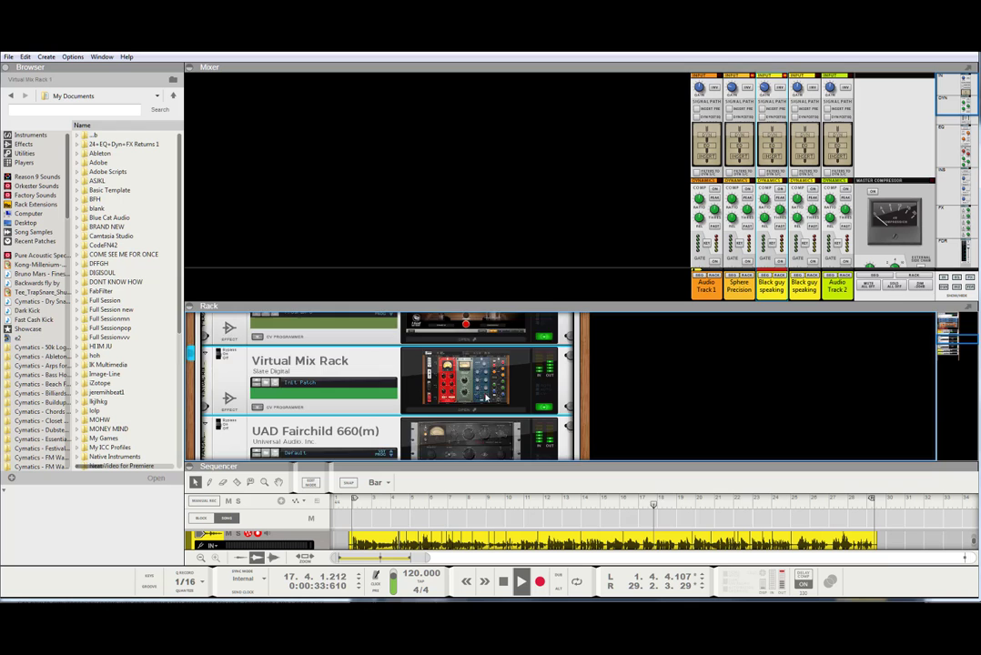
Examine the settings of the UAD Fairchild 660 and the UAD Teletronix LA-2A during playback, and close their windows.
scroll(383, 382, "down", 3)
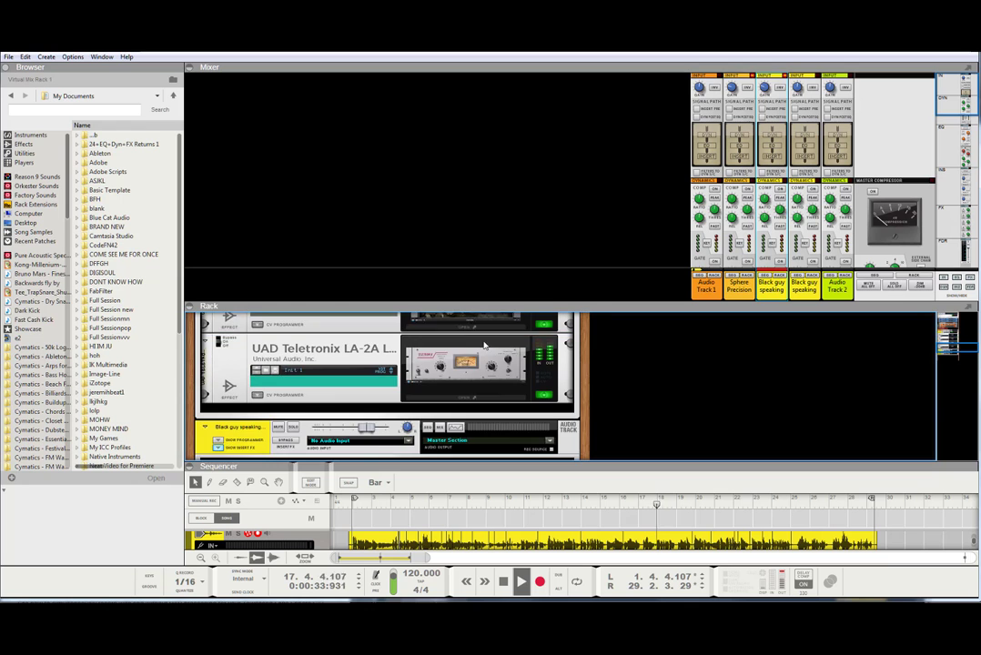
scroll(382, 382, "up", 2)
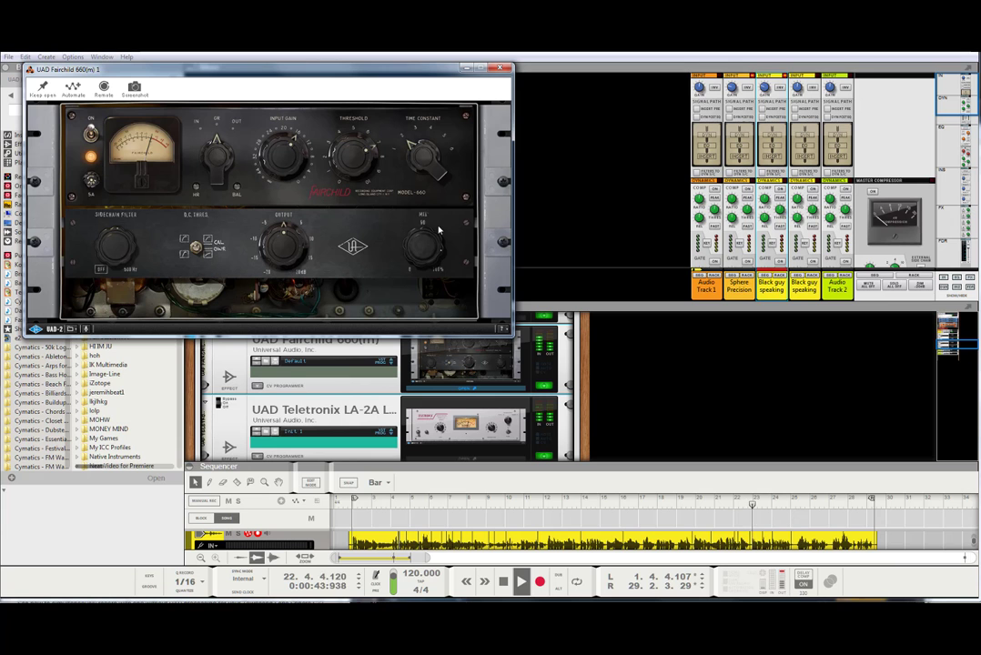
left_click(501, 68)
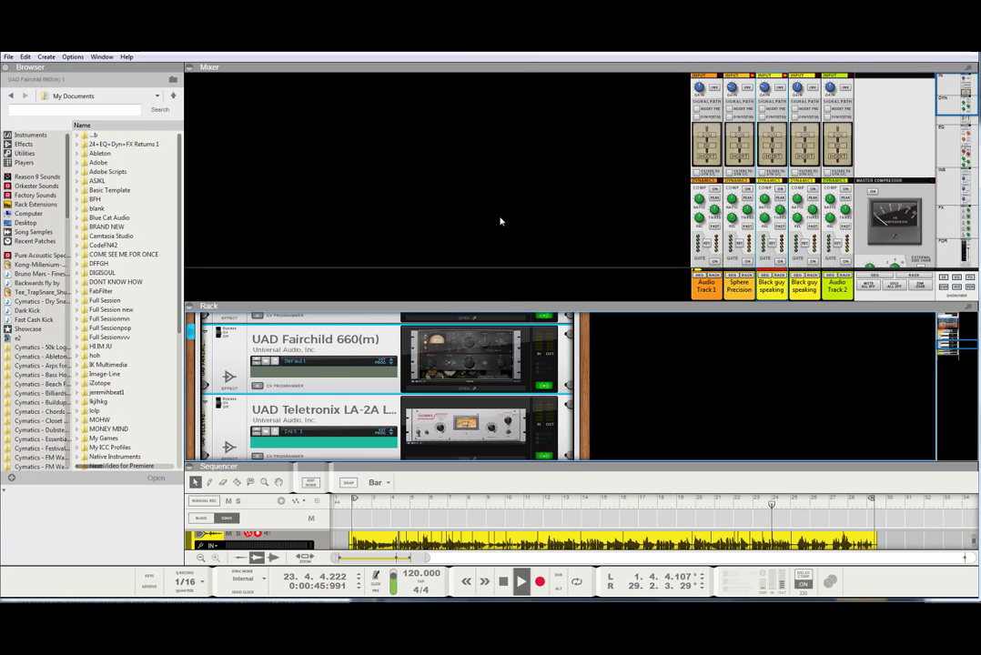
left_click(498, 403)
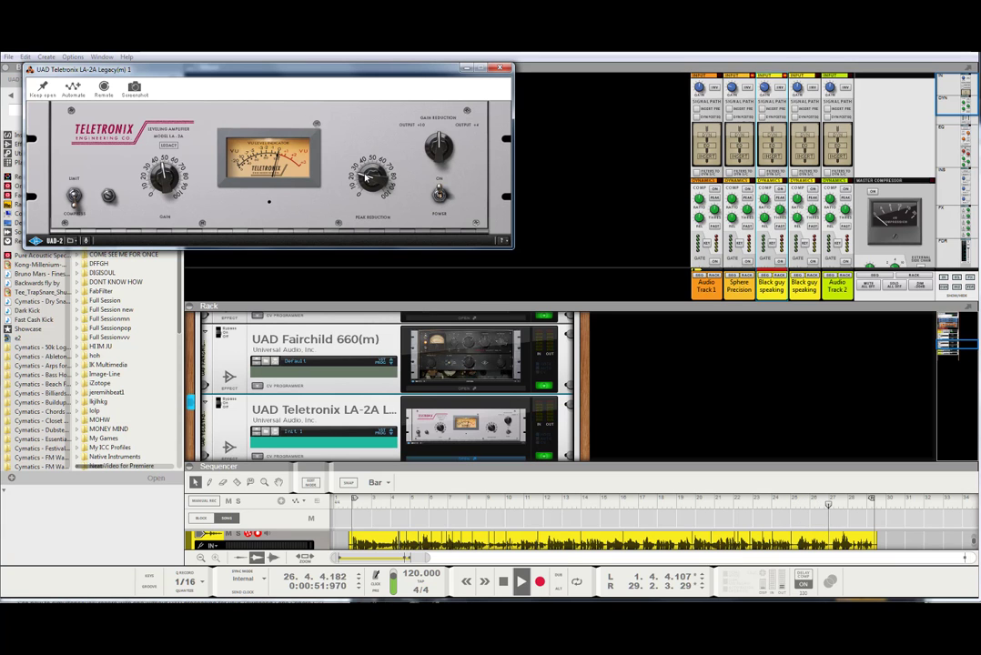
left_click(553, 379)
Open the T-RackS CS Mic Room to examine its source and target microphone models.
scroll(524, 386, "up", 4)
scroll(521, 387, "up", 2)
left_click(521, 387)
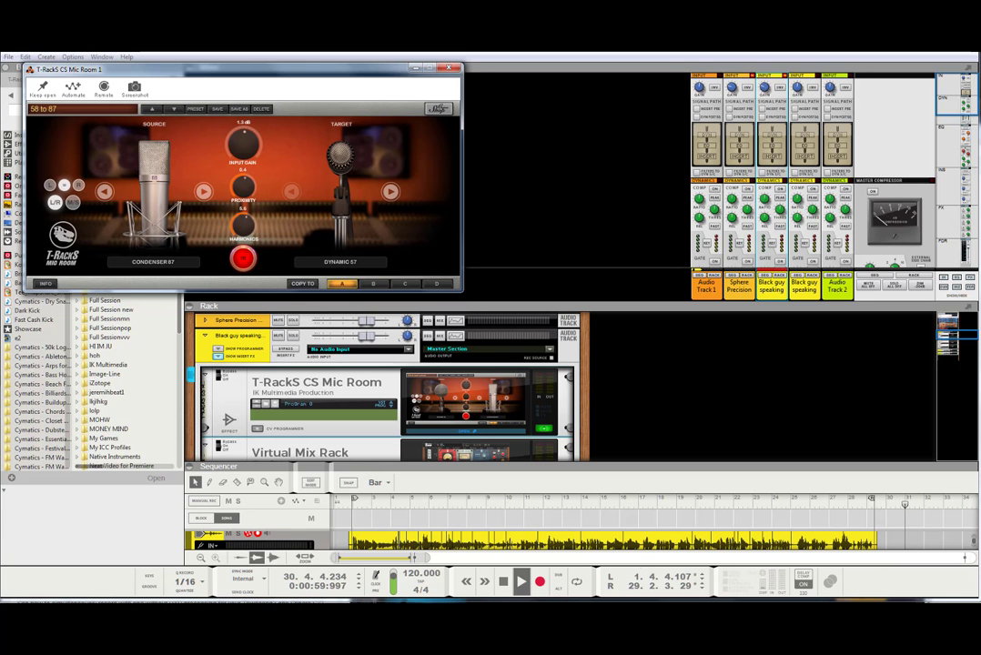
Stop playback, give the sequencer and rack areas more height, and return the song position to the start of the voice clip.
key("space")
left_click_drag(598, 470, 598, 389)
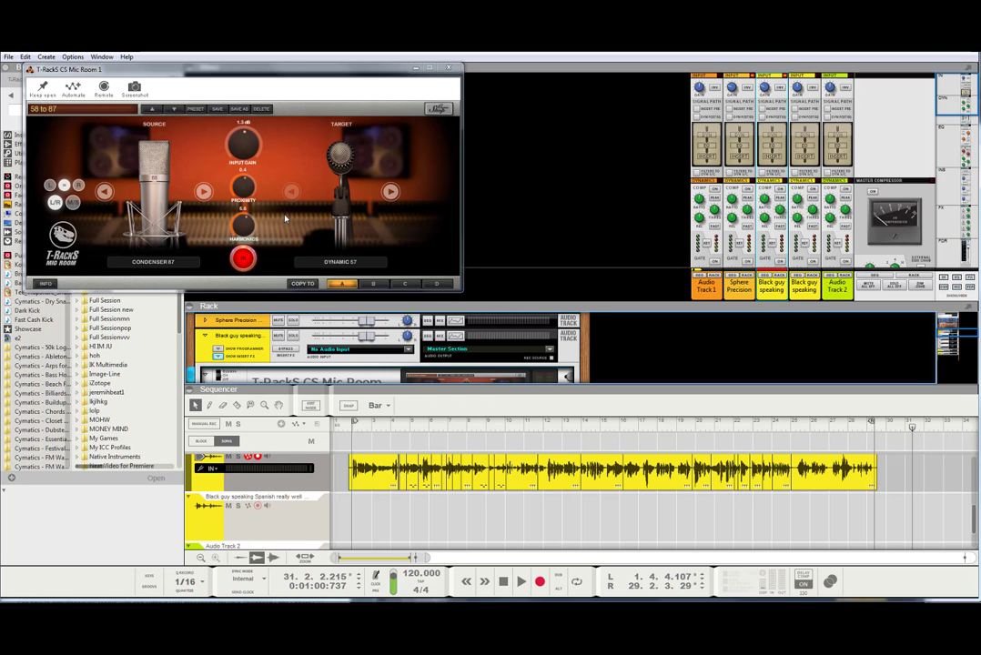
left_click_drag(543, 301, 541, 204)
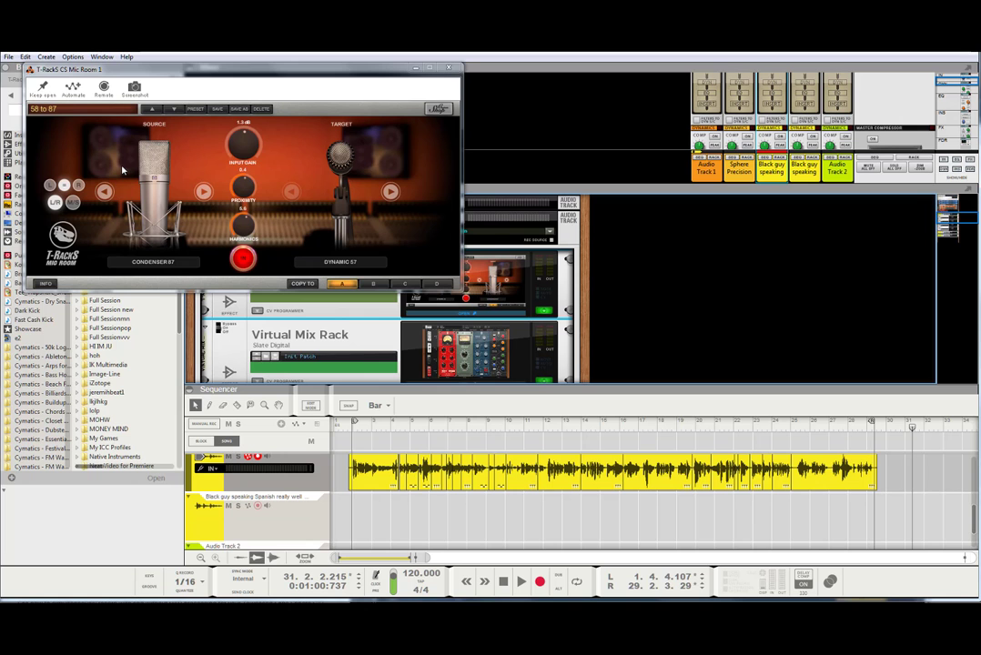
left_click(353, 430)
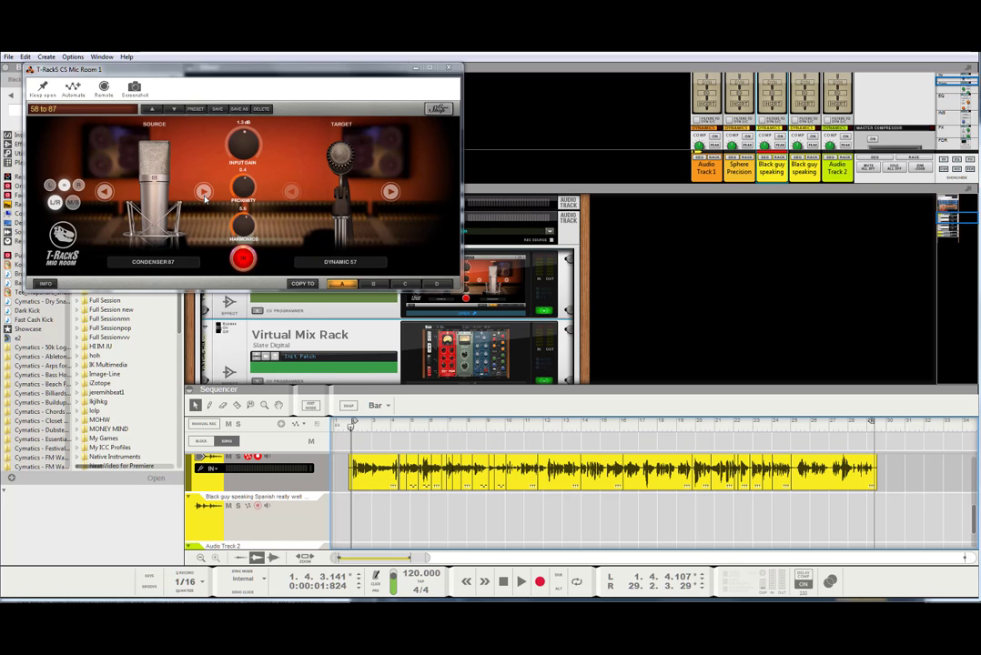
Set the Mic Room's proximity to 0.0 and harmonics to 4.3, and start playing the voice track.
left_click_drag(242, 186, 243, 190)
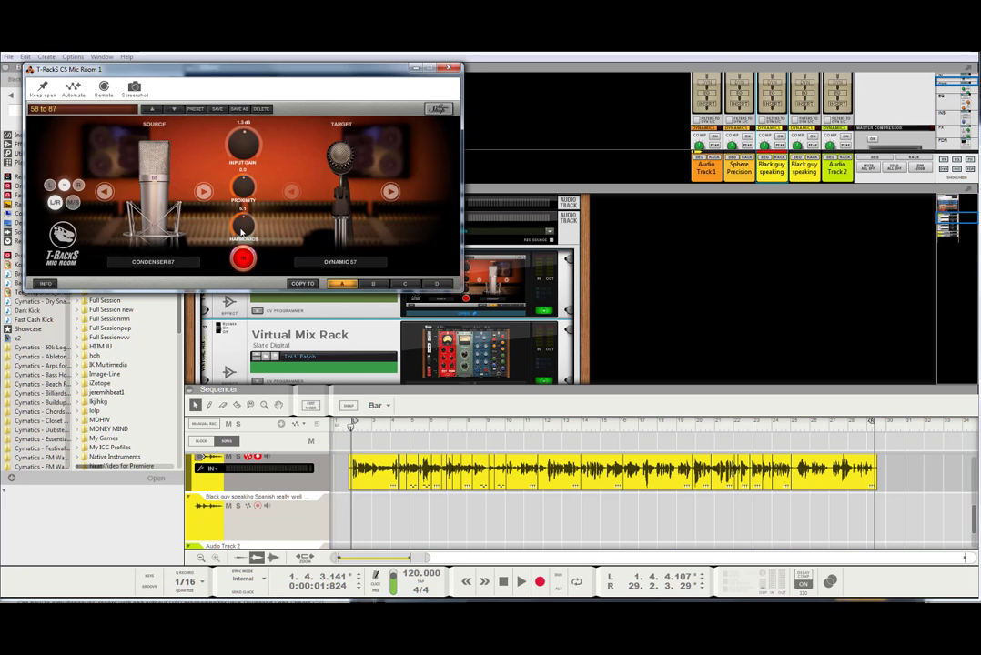
left_click_drag(242, 240, 242, 244)
left_click(520, 581)
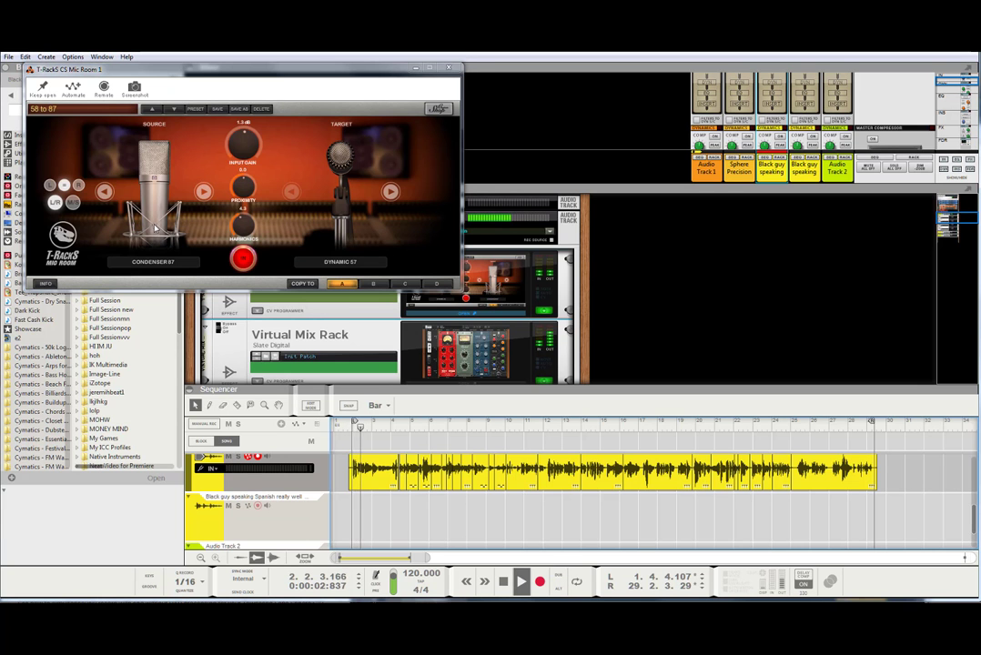
Audition the Dynamic 58 and Dynamic 20 targets, and select Dynamic 421 with proximity at -1.4 and harmonics at 8.4.
left_click(390, 191)
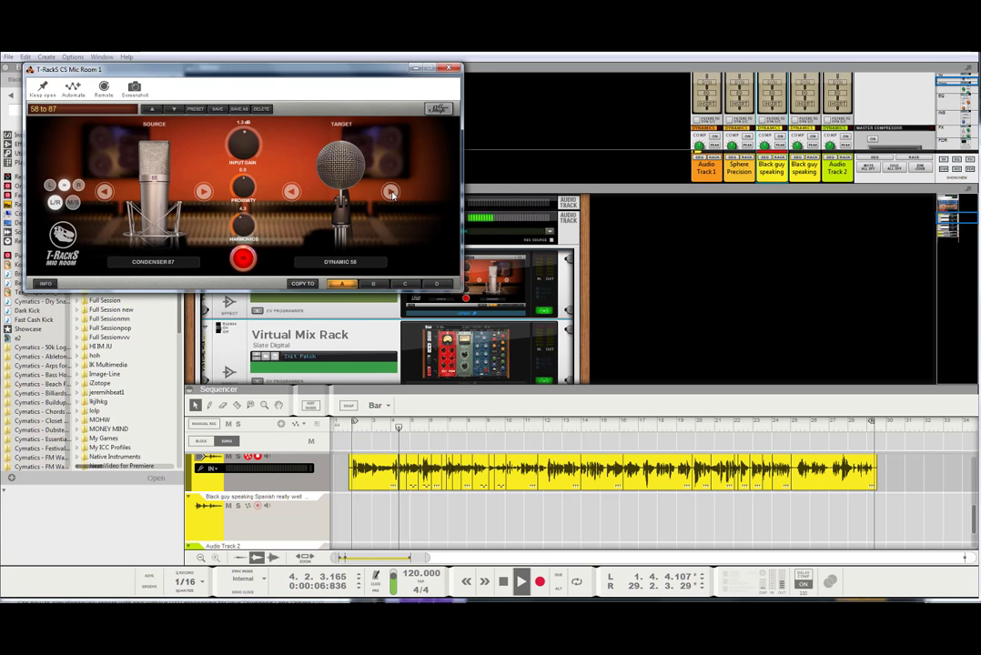
left_click(390, 191)
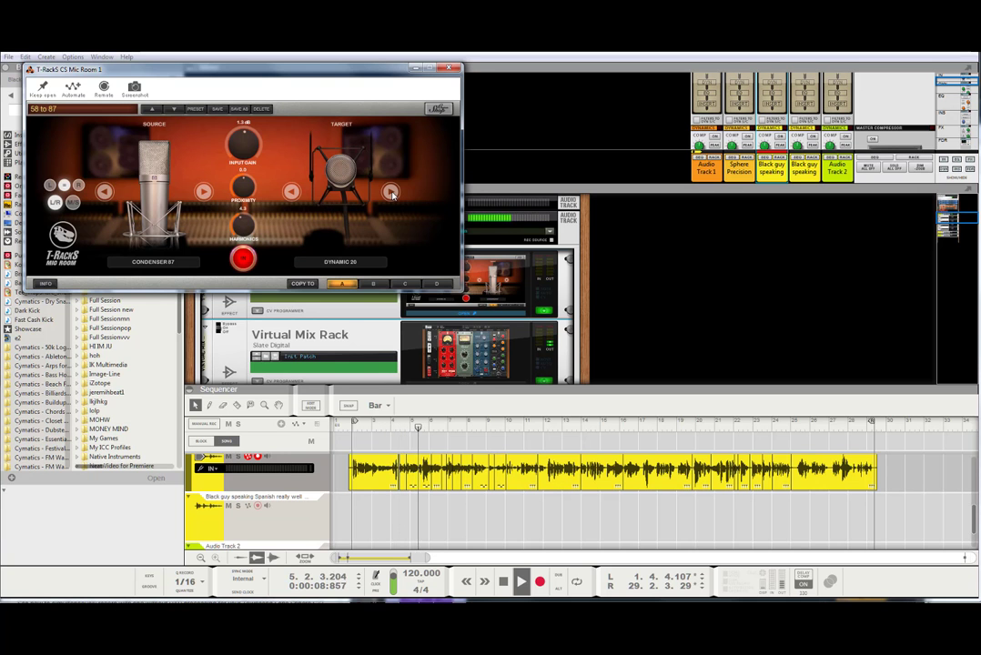
left_click(390, 192)
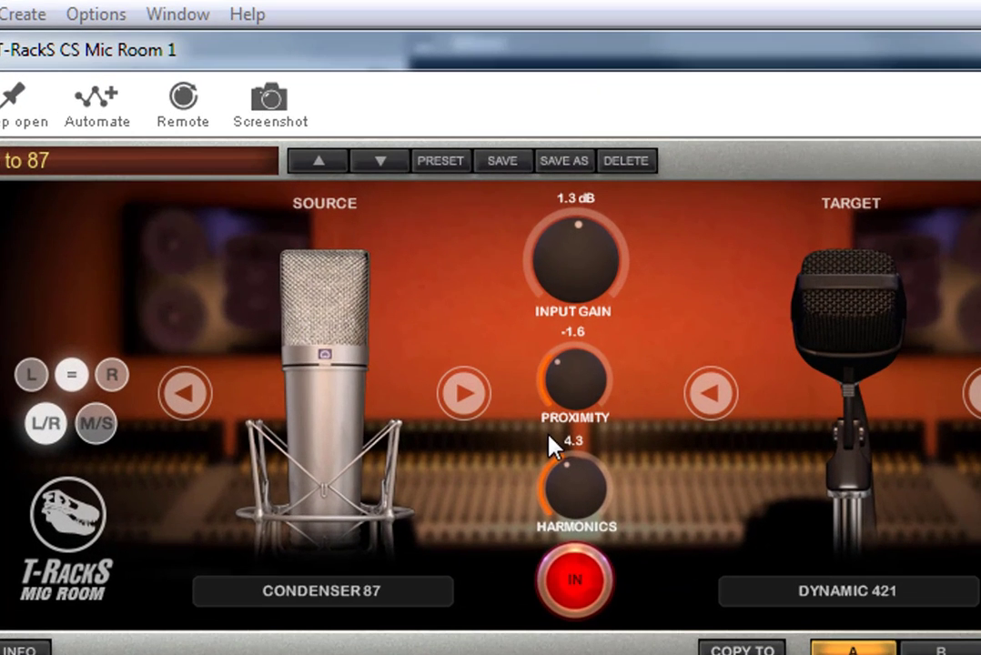
left_click_drag(571, 439, 555, 385)
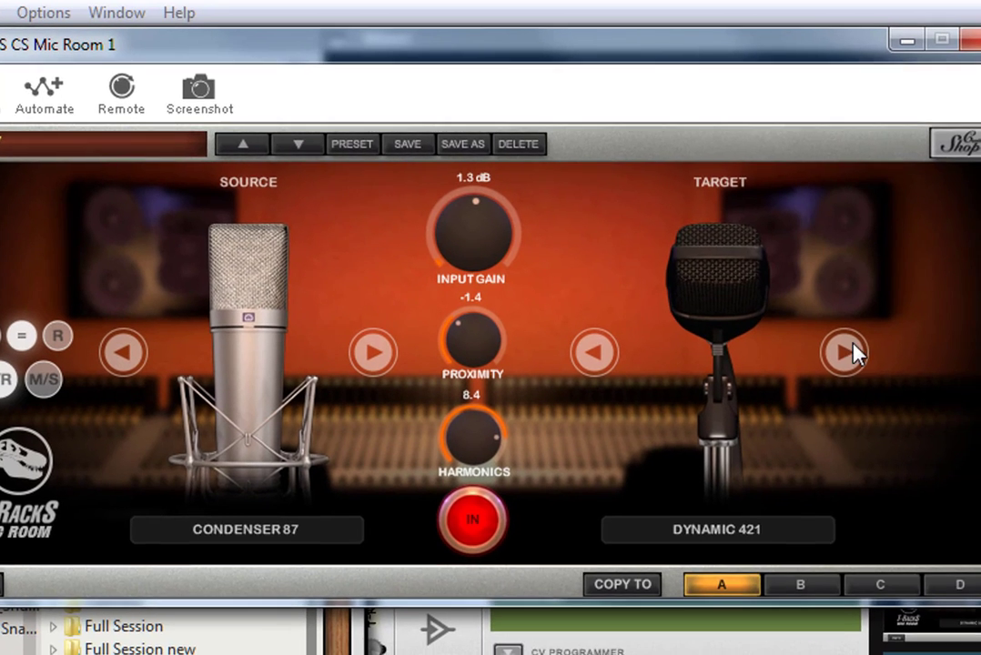
Audition the Dynamic 441, Dynamic 609 and Bottle 563 targets, and select Condenser 12 with proximity at -4.1 and harmonics at 3.9.
left_click(851, 353)
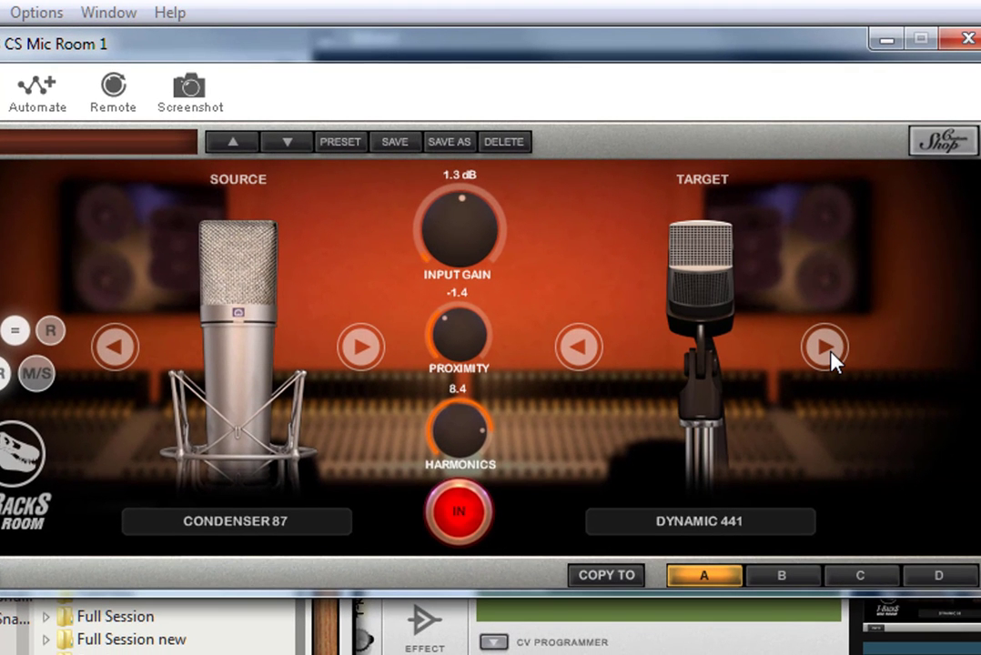
left_click(829, 356)
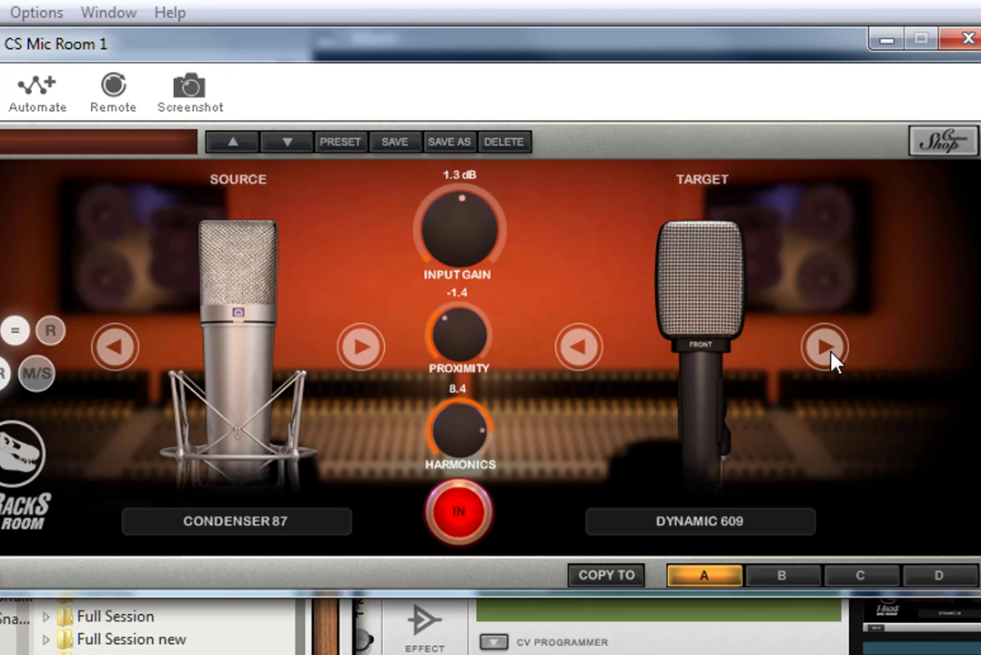
left_click(825, 348)
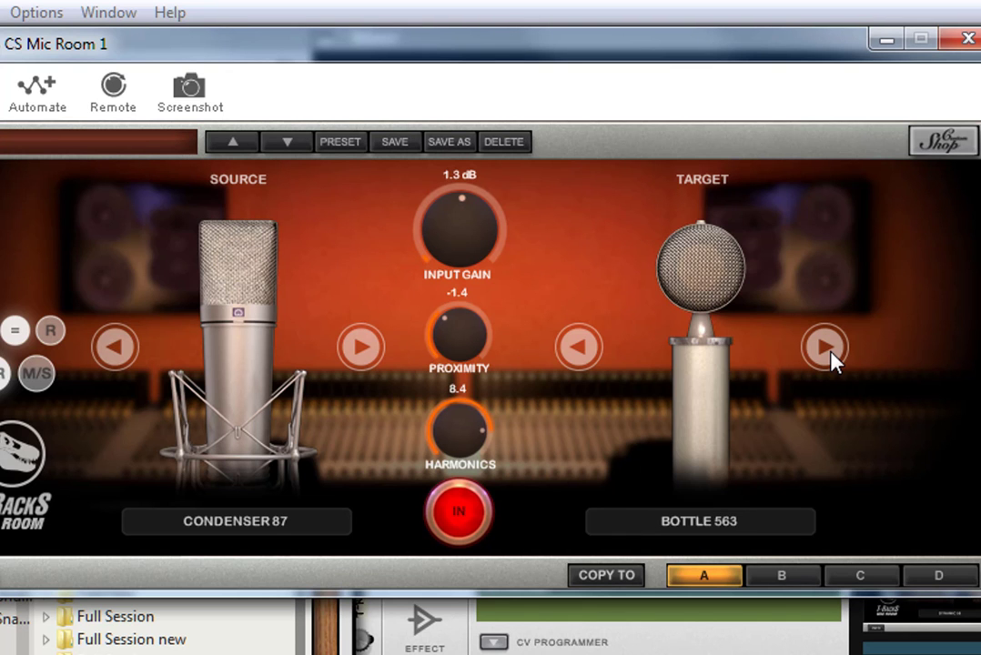
left_click(828, 350)
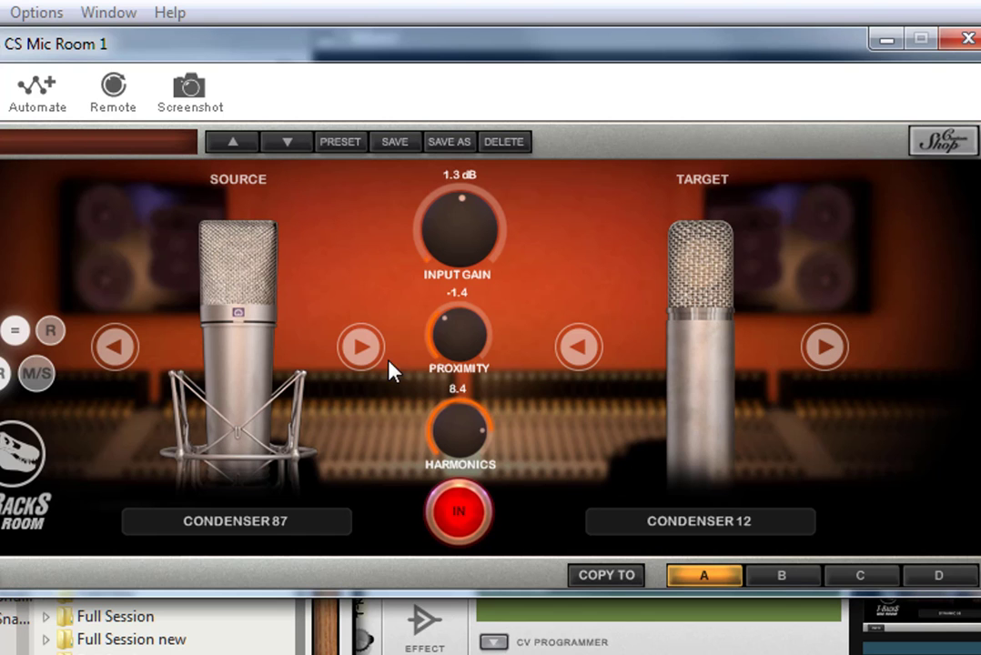
left_click_drag(435, 273, 443, 380)
left_click_drag(455, 435, 476, 555)
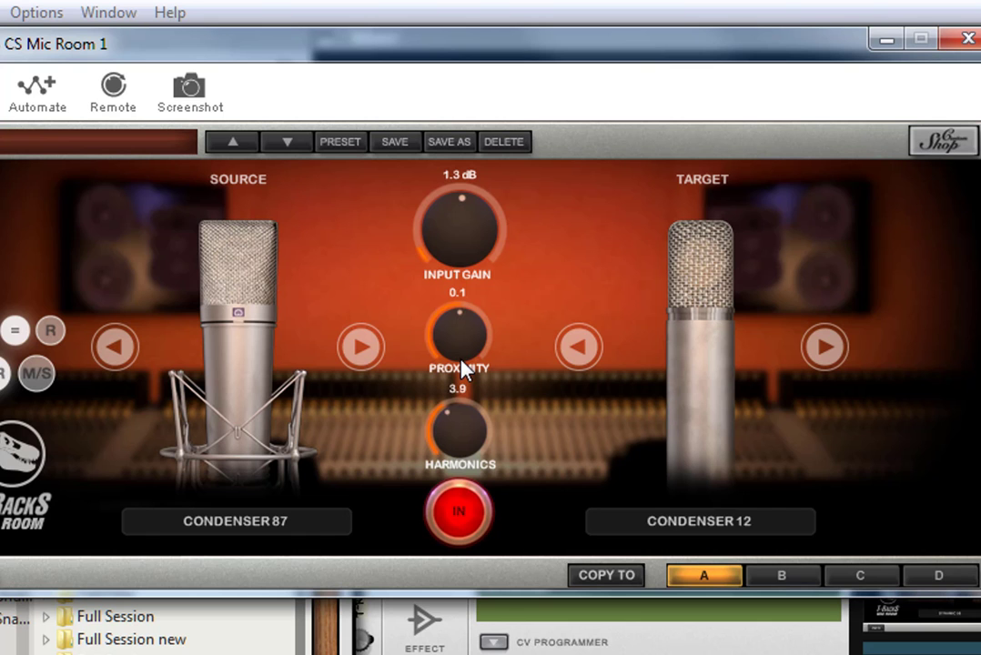
left_click_drag(461, 367, 500, 468)
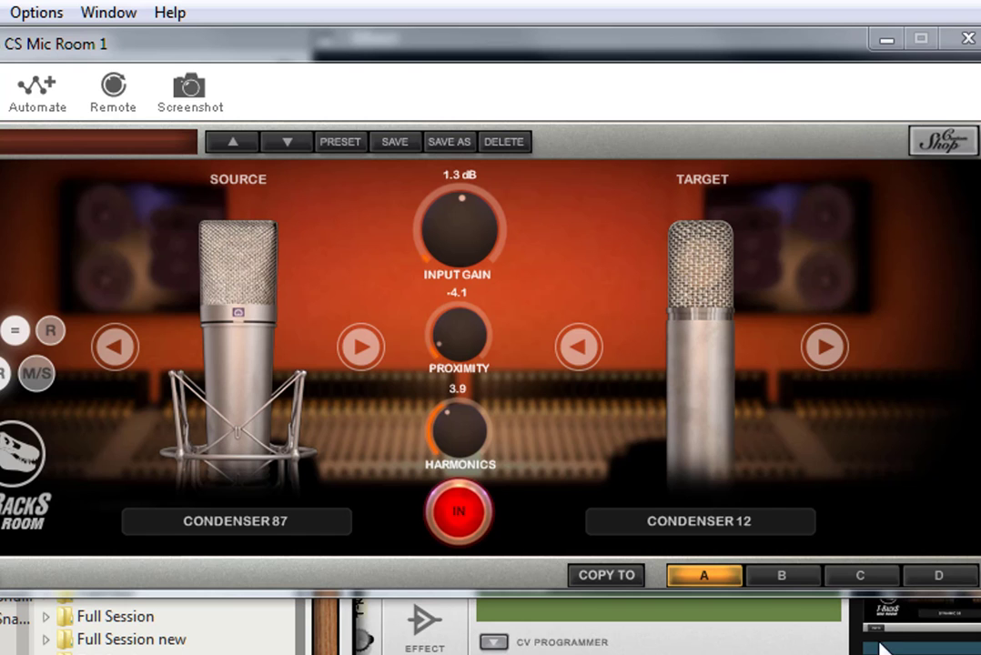
Switch the target microphone past Condenser 87 to Condenser 67, and set proximity to -0.6 and harmonics to 6.5.
left_click(832, 342)
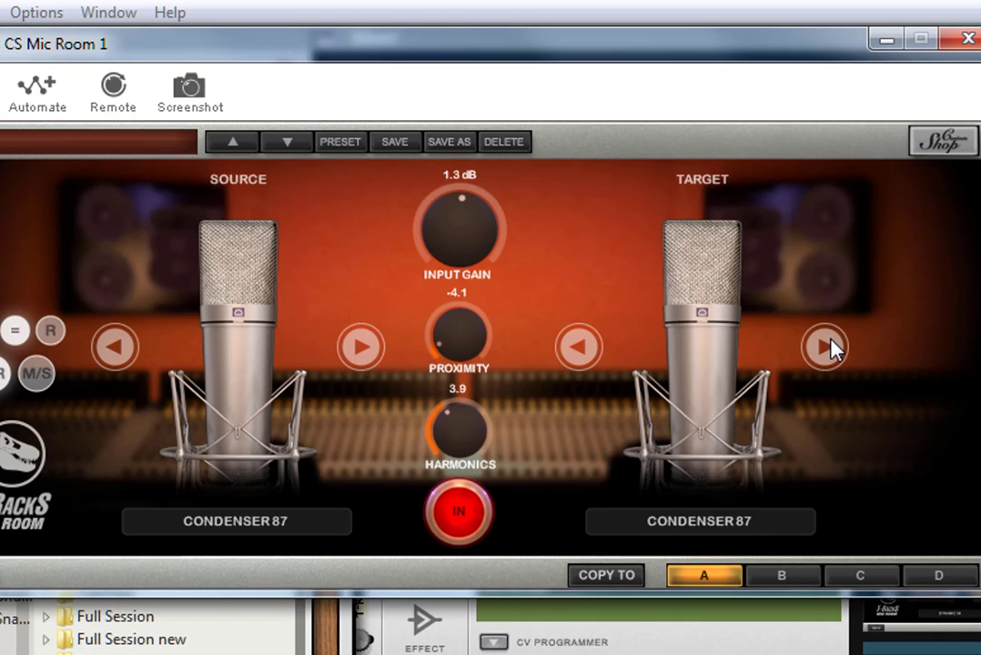
left_click(828, 346)
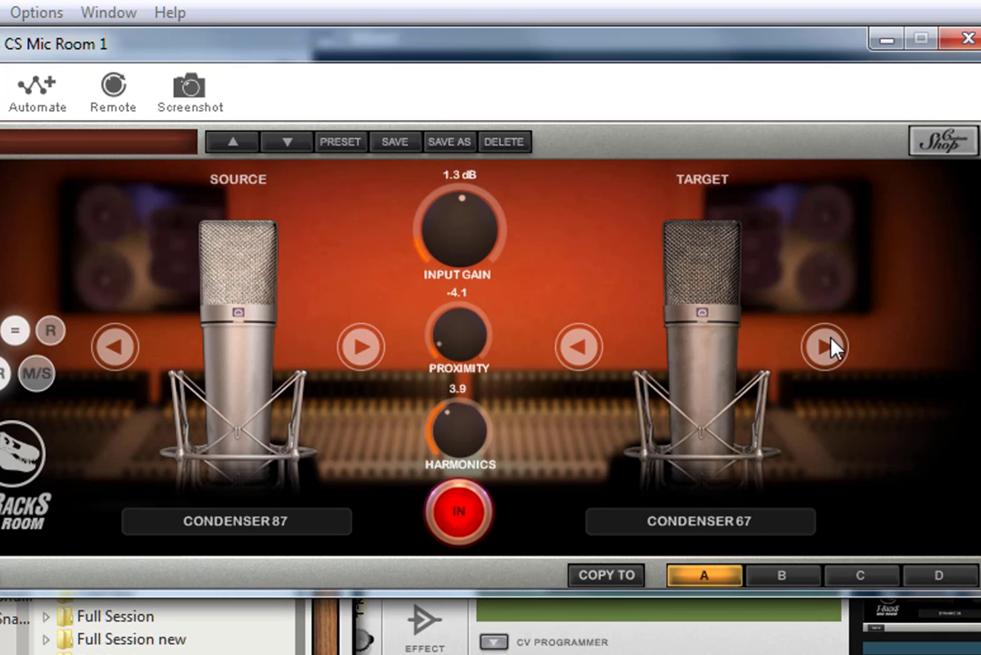
left_click_drag(442, 356, 455, 293)
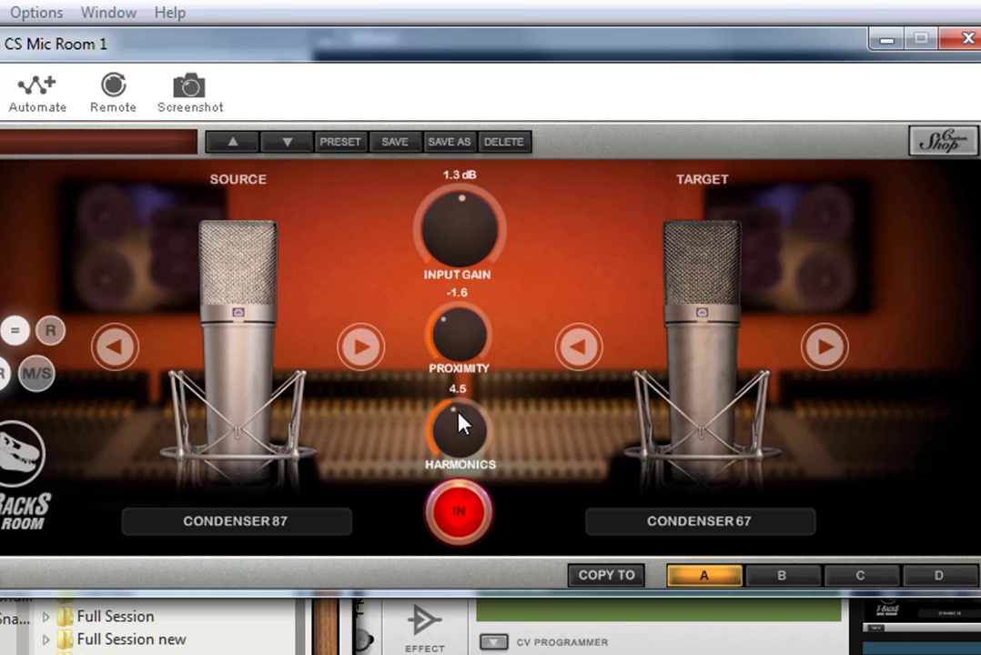
left_click_drag(455, 367, 443, 280)
left_click_drag(453, 444, 468, 520)
Switch the target microphone to Condenser 84 and adjust it to proximity -1.9 and harmonics 10.0.
left_click(834, 347)
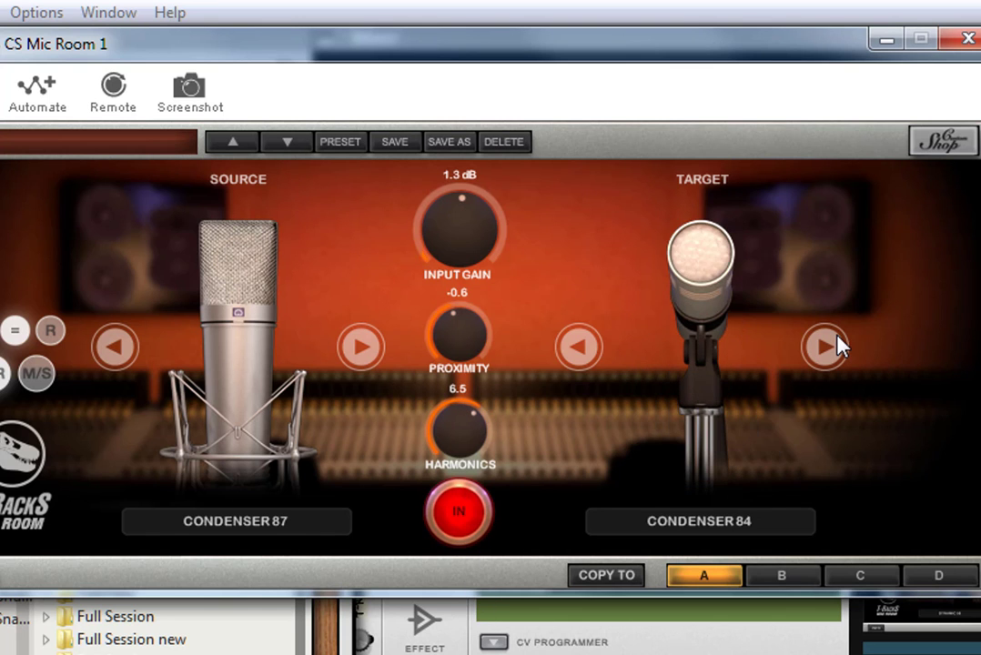
left_click_drag(431, 446, 448, 458)
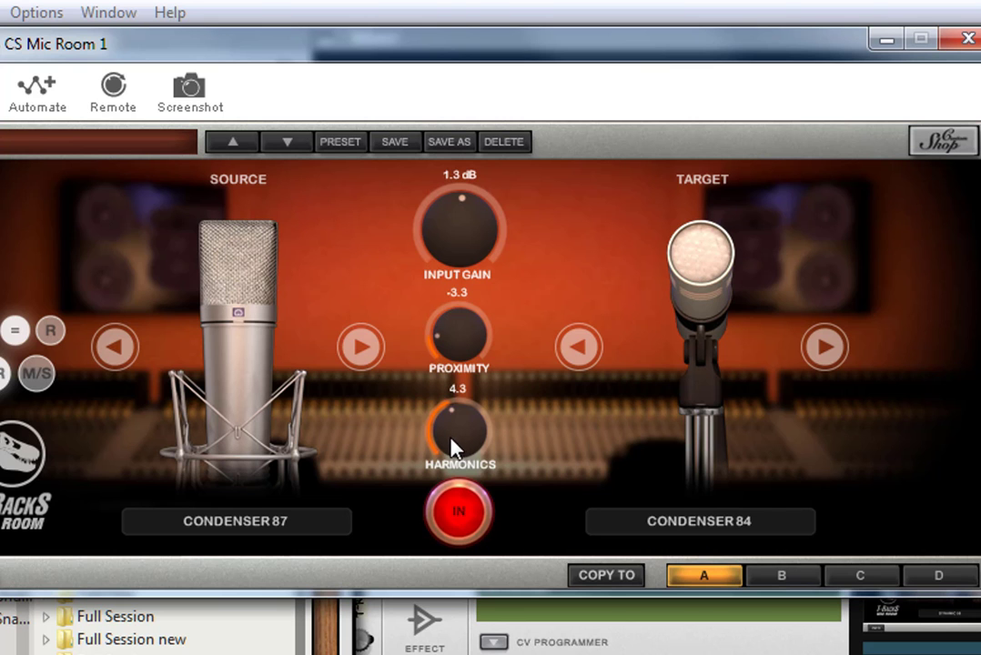
left_click_drag(440, 374, 455, 432)
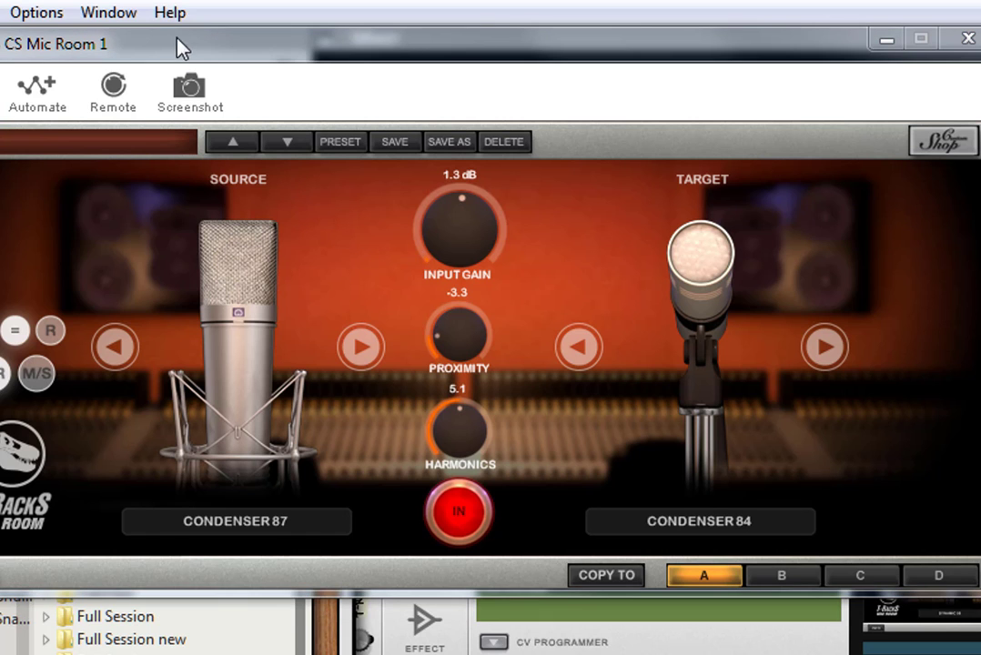
left_click_drag(464, 471, 414, 311)
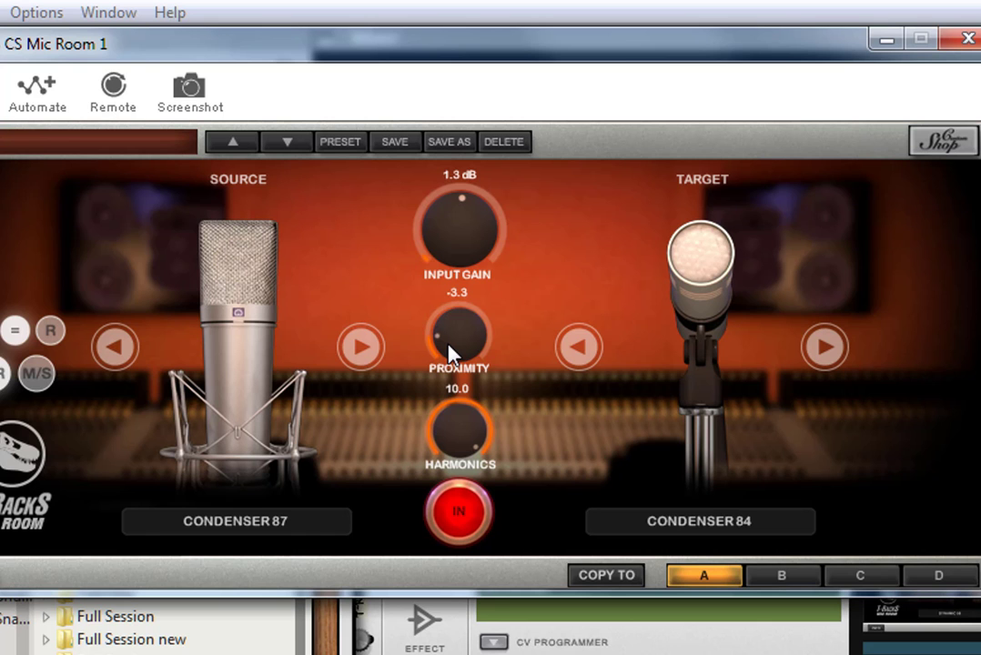
left_click_drag(449, 346, 434, 317)
Switch the target microphone to Condenser 170 and sweep its knobs, ending with proximity at 0.9 and harmonics at 10.0.
left_click(830, 346)
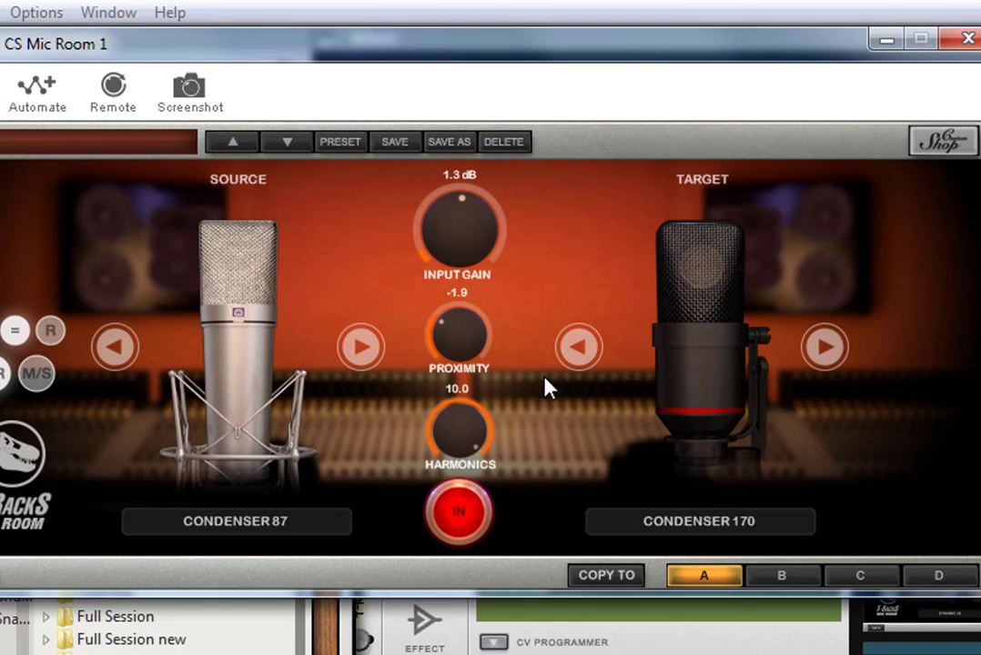
left_click_drag(470, 436, 445, 555)
left_click_drag(450, 347, 429, 175)
left_click_drag(464, 416, 400, 285)
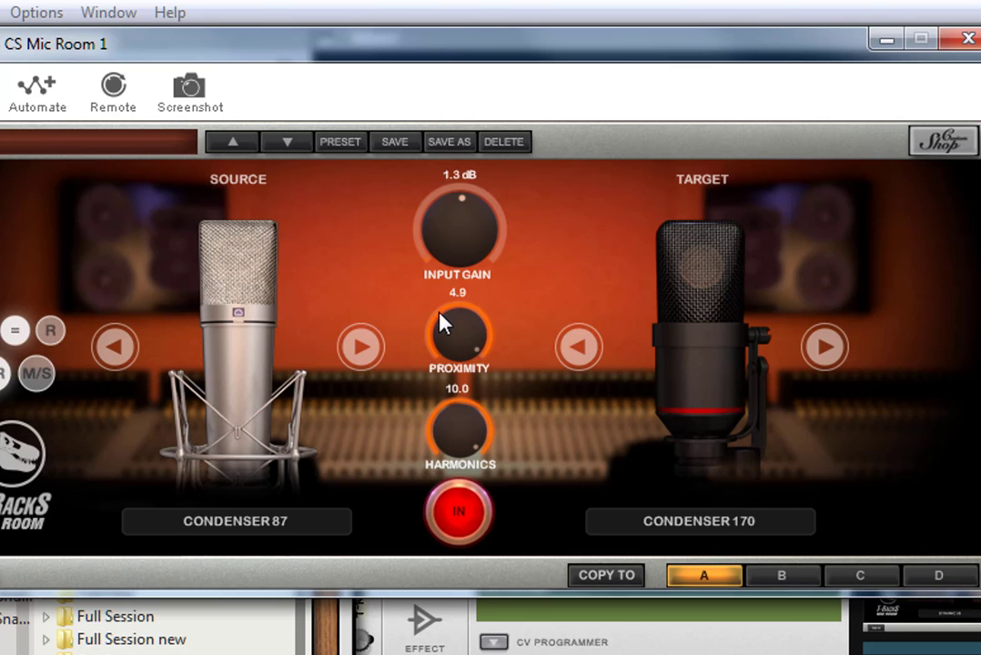
left_click_drag(453, 333, 460, 431)
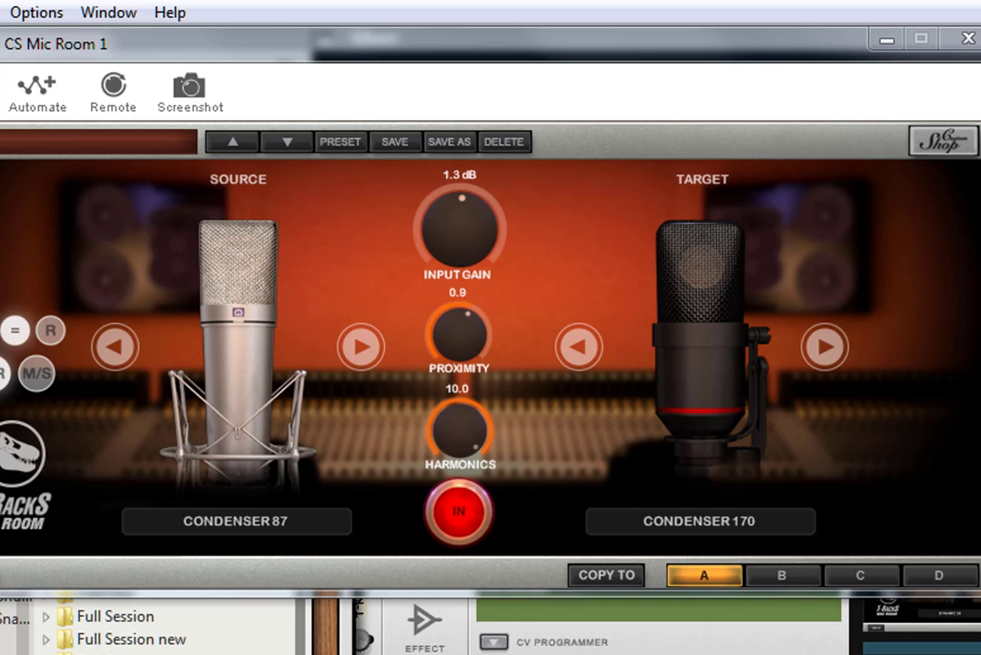
Audition the Condenser C414, Condenser MD1-B and Tube VM-1 targets, ending with proximity at -0.6 and harmonics at 6.8.
left_click(833, 364)
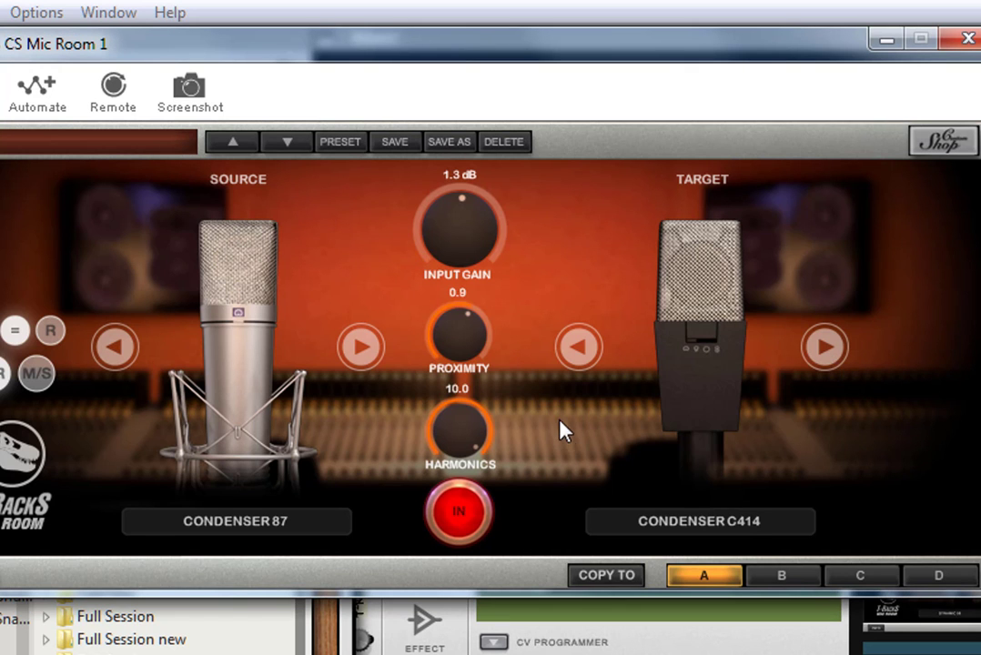
mouse_move(452, 338)
left_mouse_down()
mouse_move(469, 550)
mouse_move(491, 654)
mouse_move(498, 564)
mouse_move(453, 379)
mouse_move(458, 335)
left_mouse_up()
left_click(823, 347)
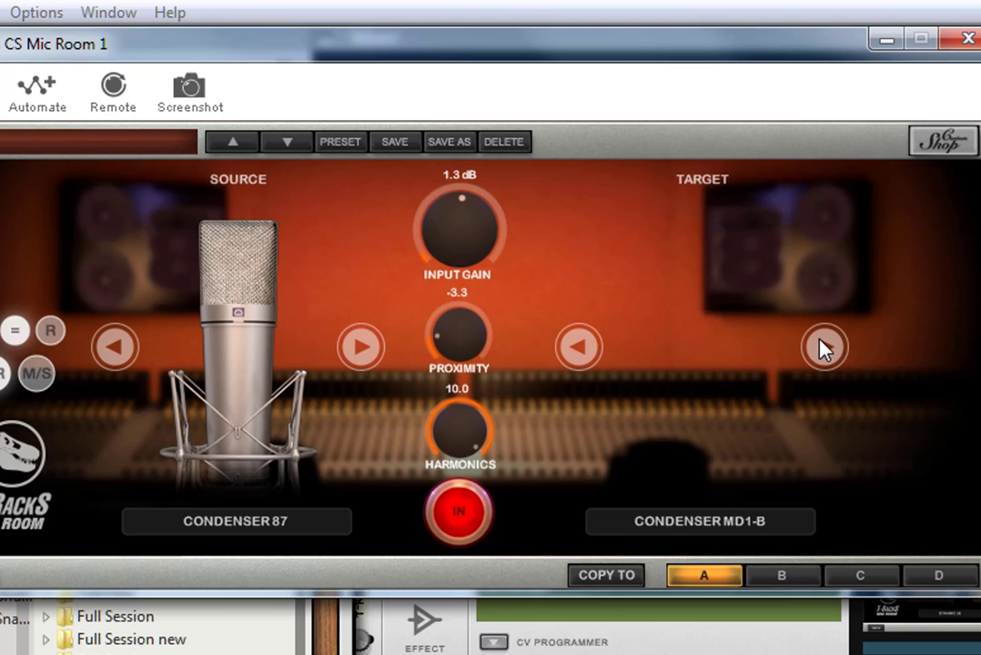
left_click_drag(452, 357, 442, 494)
left_click(824, 355)
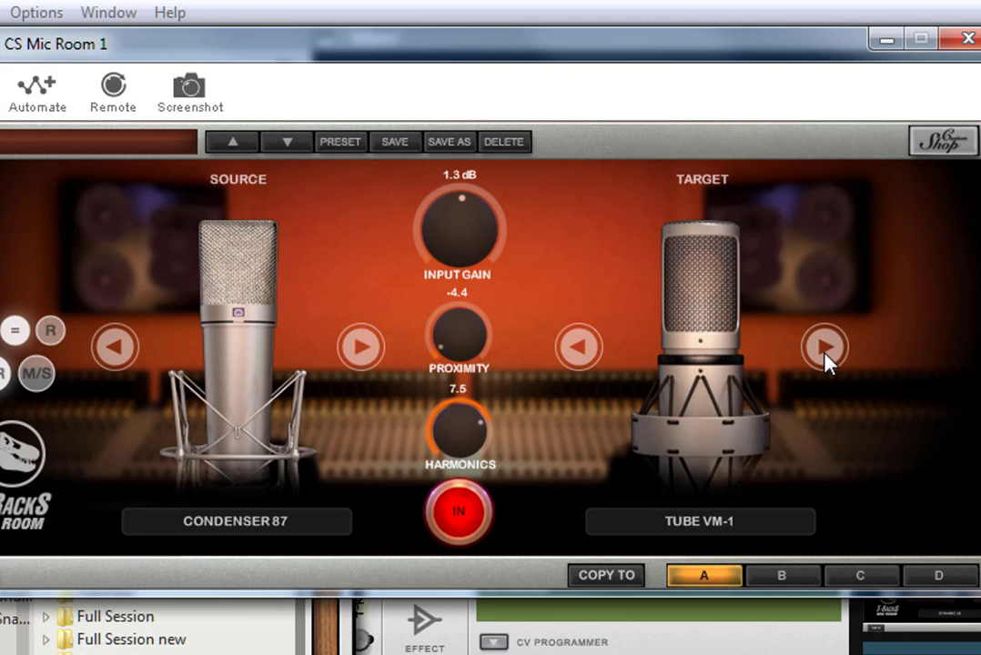
left_click_drag(470, 436, 443, 266)
Preview the Ribbon 160 target, return to Ribbon 121, and set proximity to 0.2 and harmonics to 0.3.
left_click(817, 340)
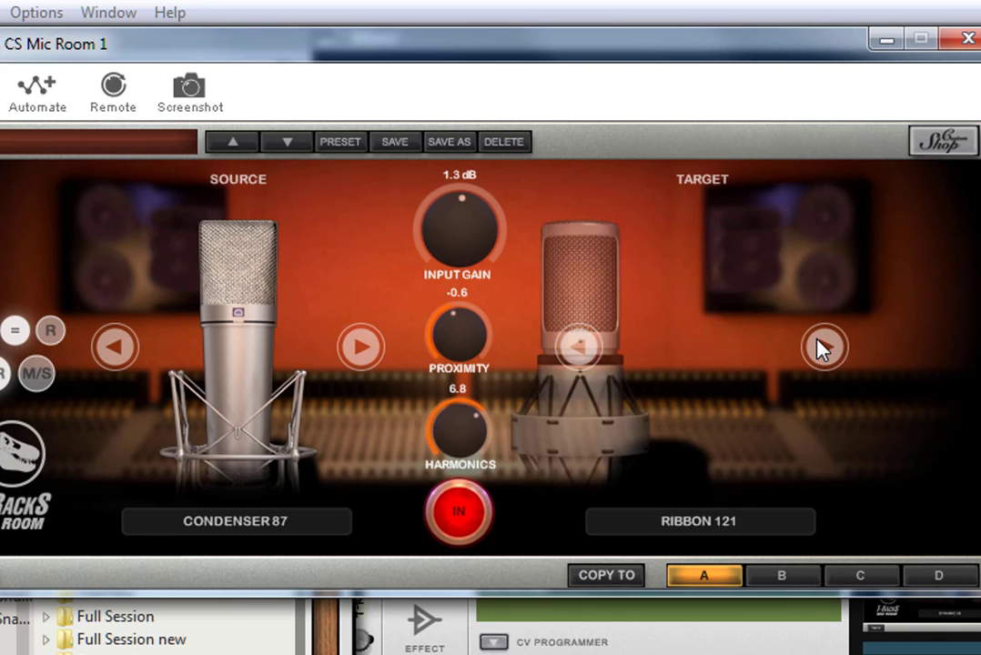
left_click(818, 340)
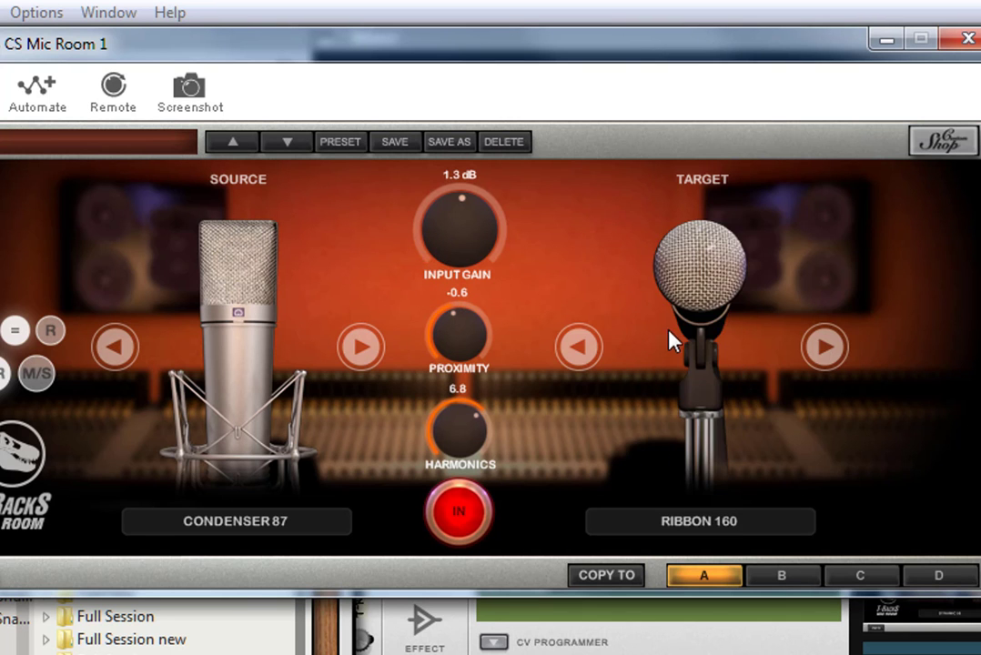
left_click(588, 347)
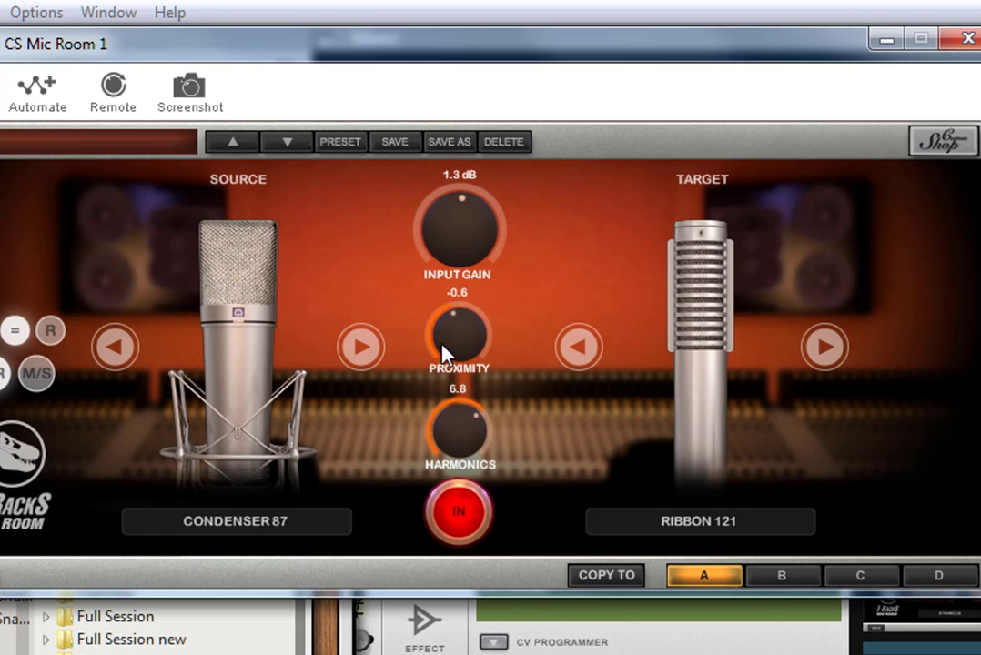
left_click_drag(446, 296, 470, 400)
left_click_drag(466, 455, 517, 625)
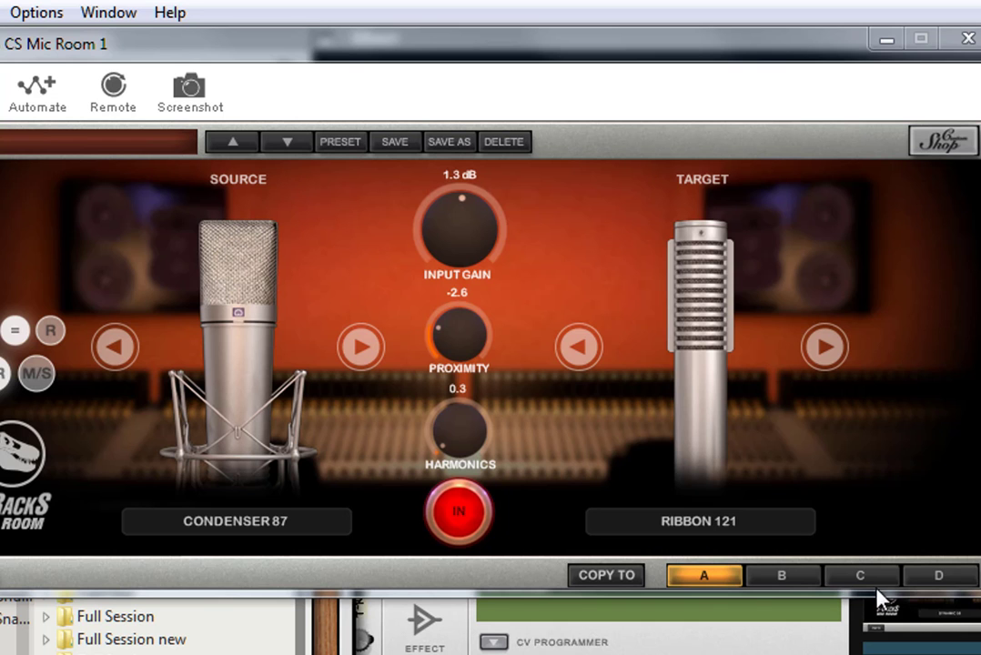
left_click_drag(458, 349, 455, 279)
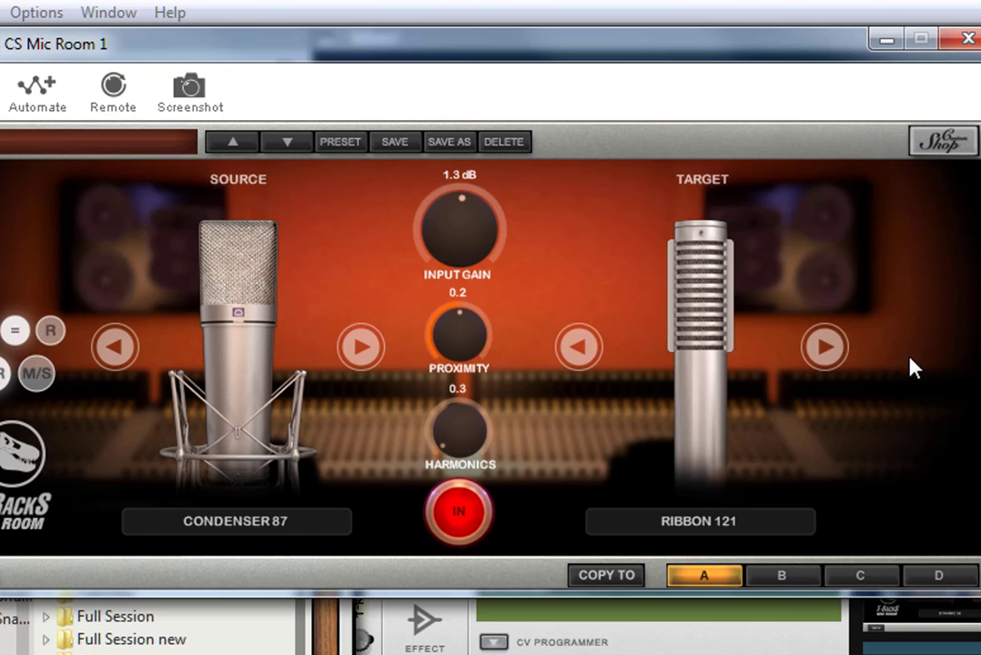
Preview the Ribbon 160, Velo-8 and Vintage Dynamic 20 target microphones, ending with Condenser 170 as the target.
left_click(824, 346)
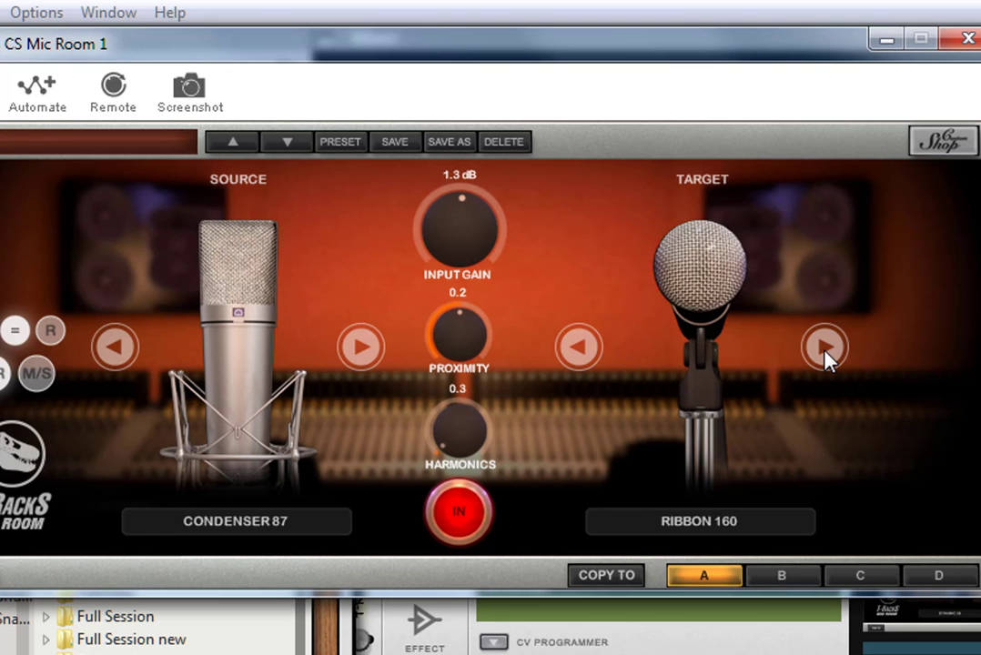
left_click(824, 346)
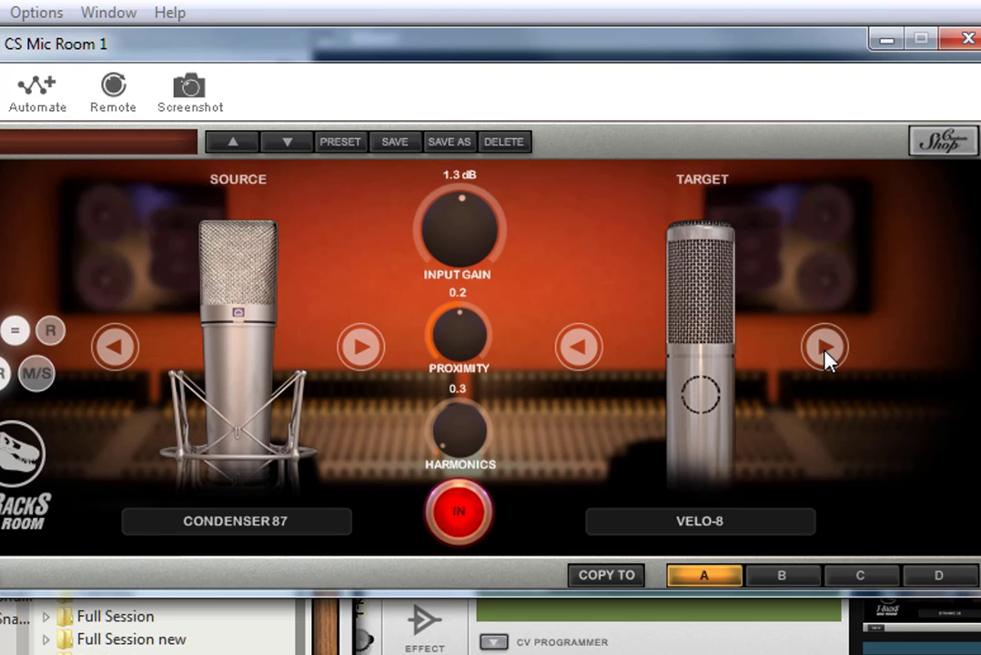
left_click(824, 347)
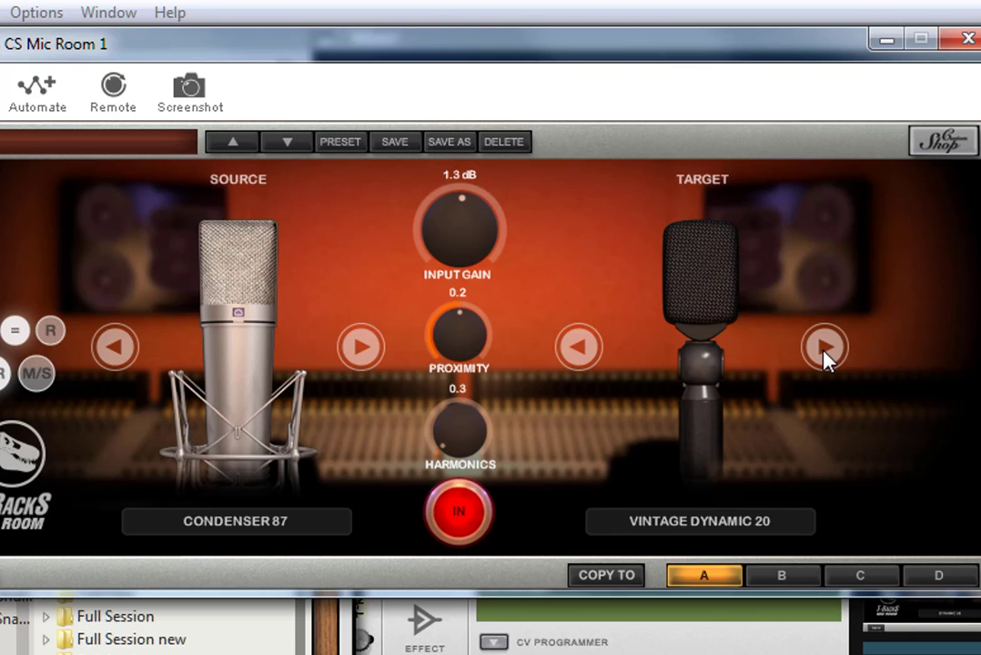
left_click(824, 347)
left_click(824, 347)
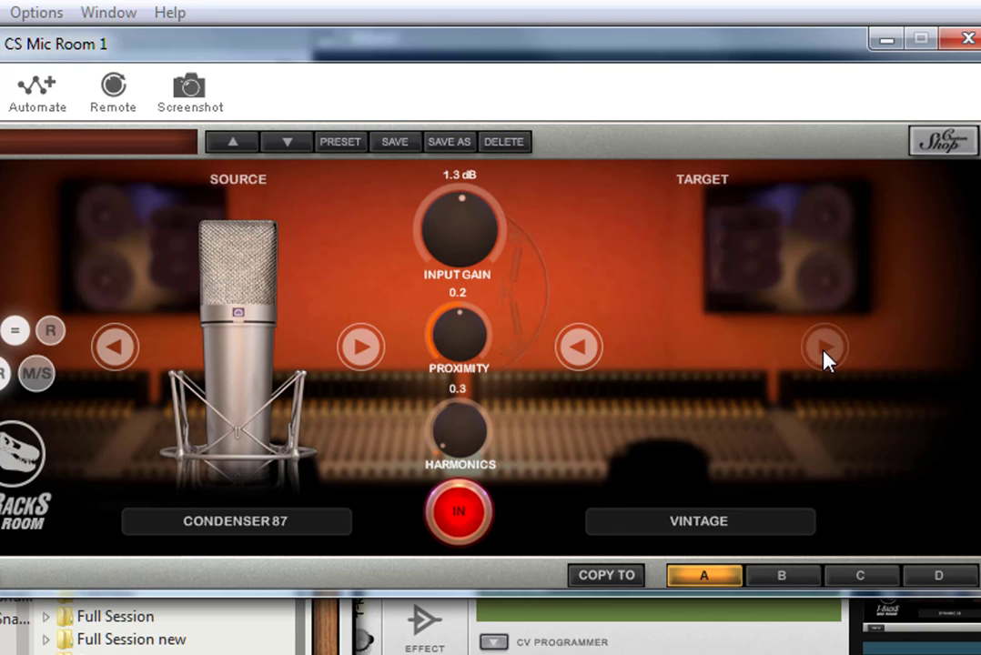
left_click(585, 349)
left_click(585, 348)
left_click(585, 348)
left_click(585, 349)
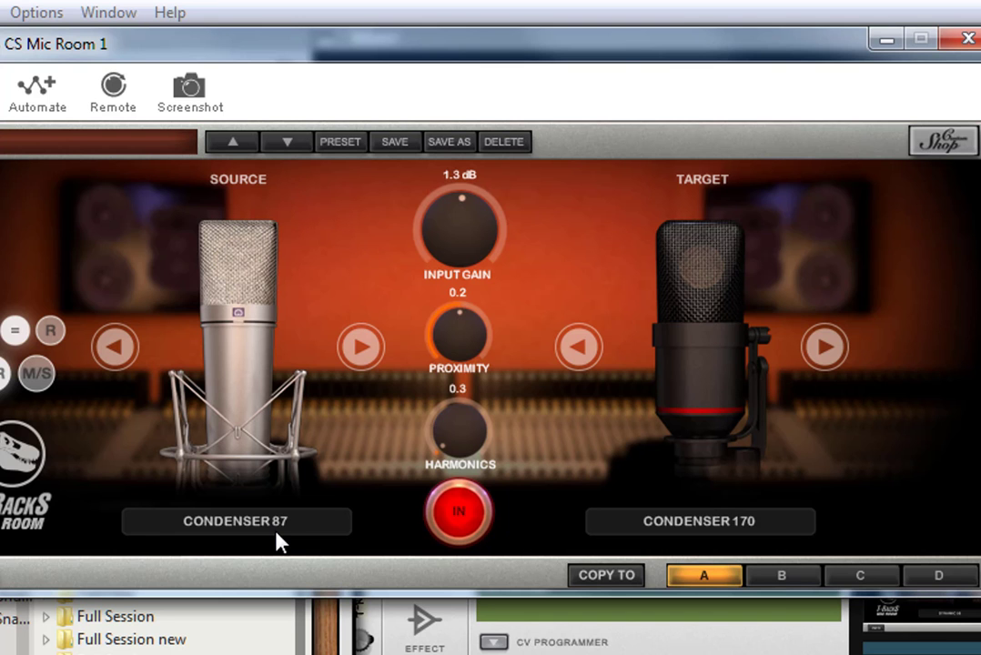
Step the source microphone through Condenser 67, 84, 170 and C414, ending on Condenser MD1-B.
left_click(361, 347)
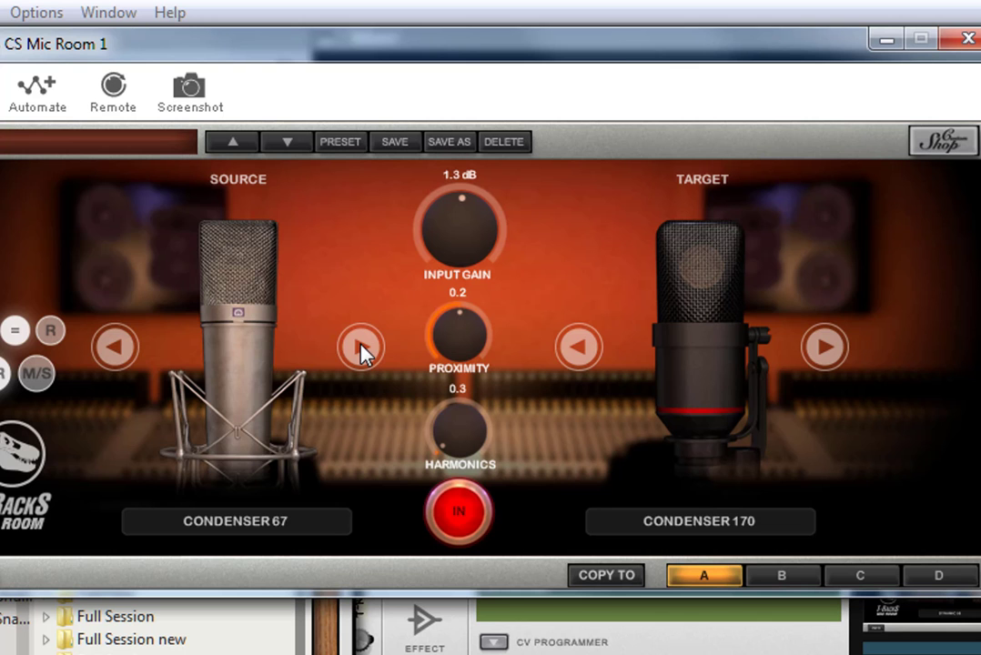
left_click(362, 346)
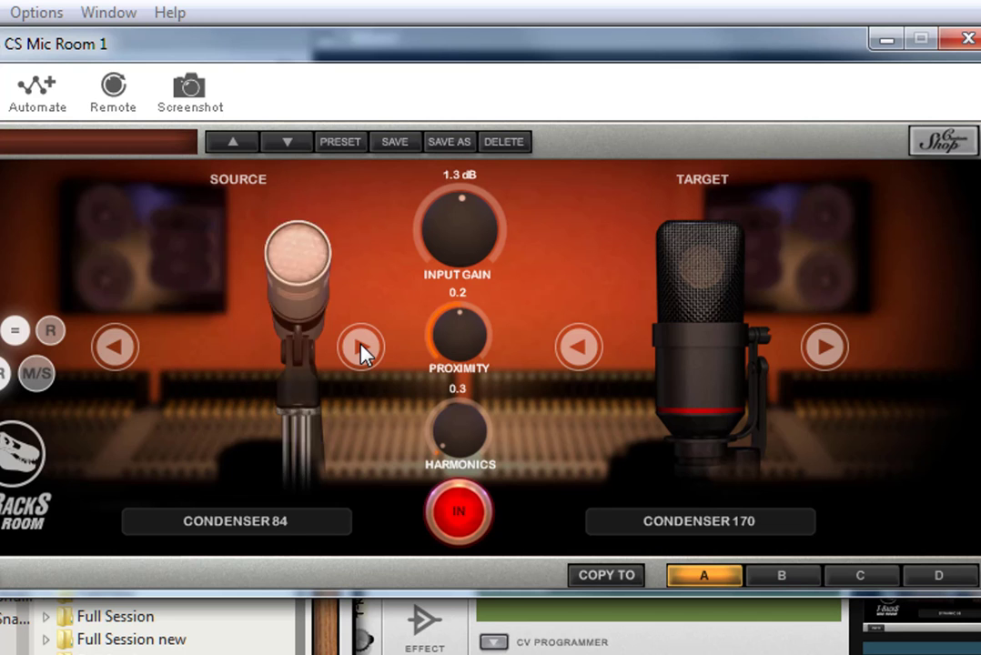
left_click(361, 346)
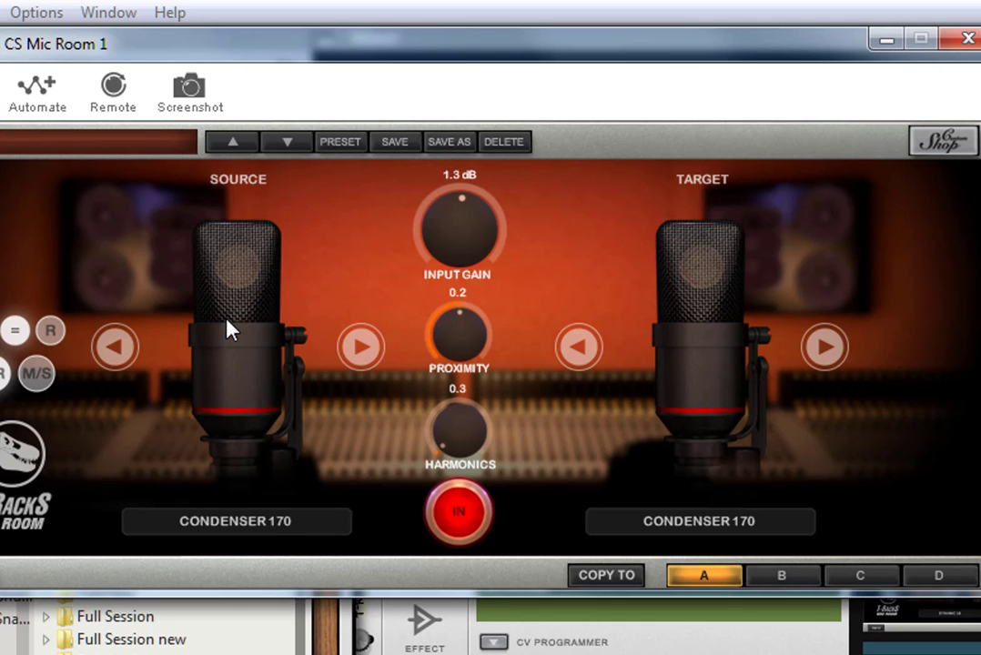
left_click(368, 350)
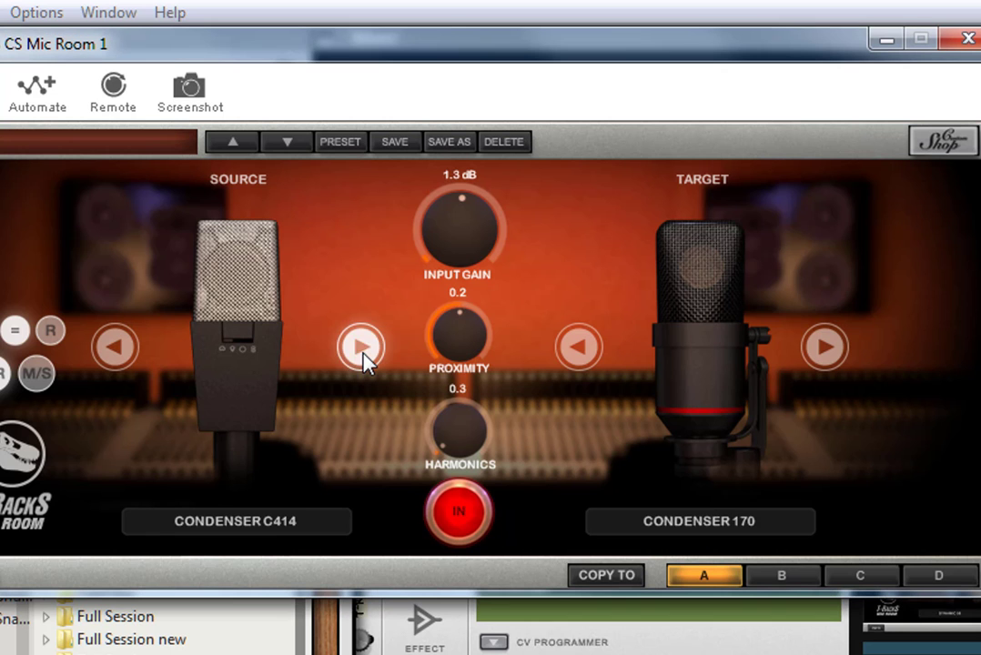
left_click(361, 346)
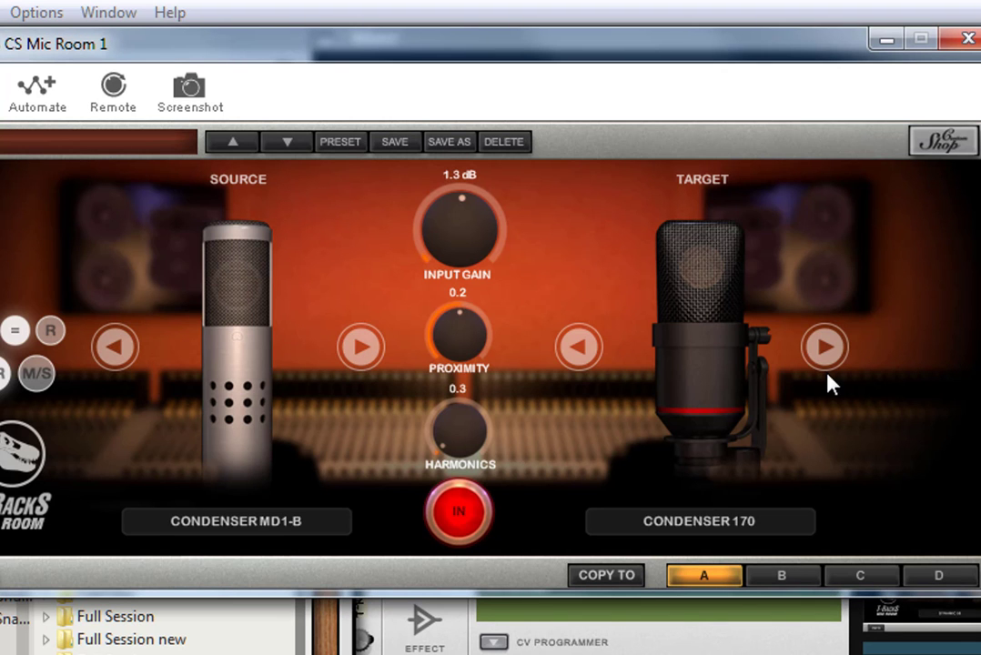
Switch the source microphone through Tube VM-1 to Ribbon 121, ending with proximity at 1.3 and harmonics at 2.5.
left_click_drag(455, 447, 339, 350)
left_click(350, 351)
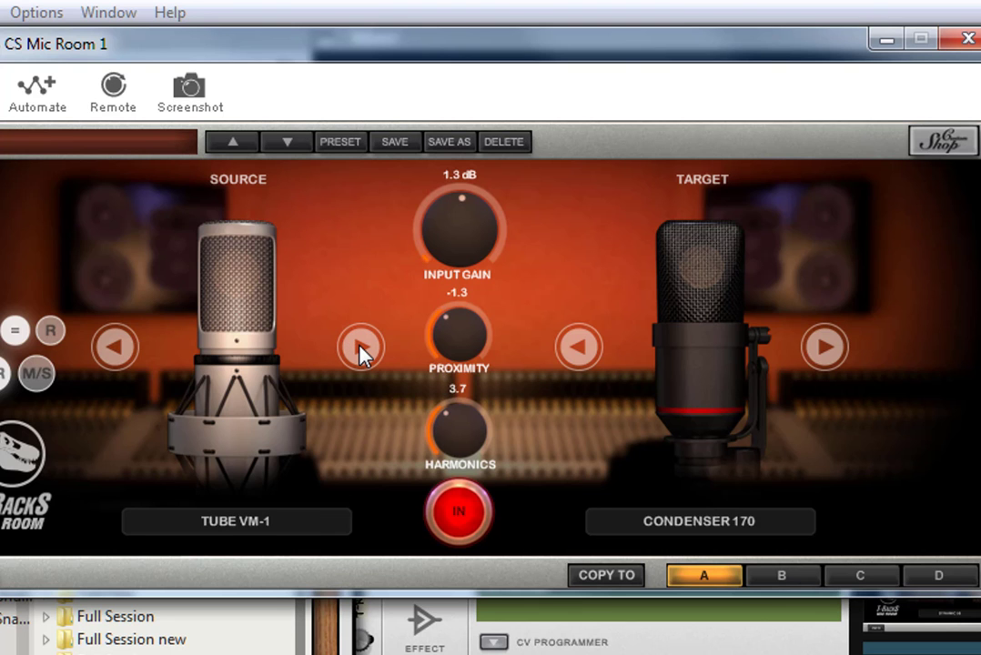
left_click(360, 348)
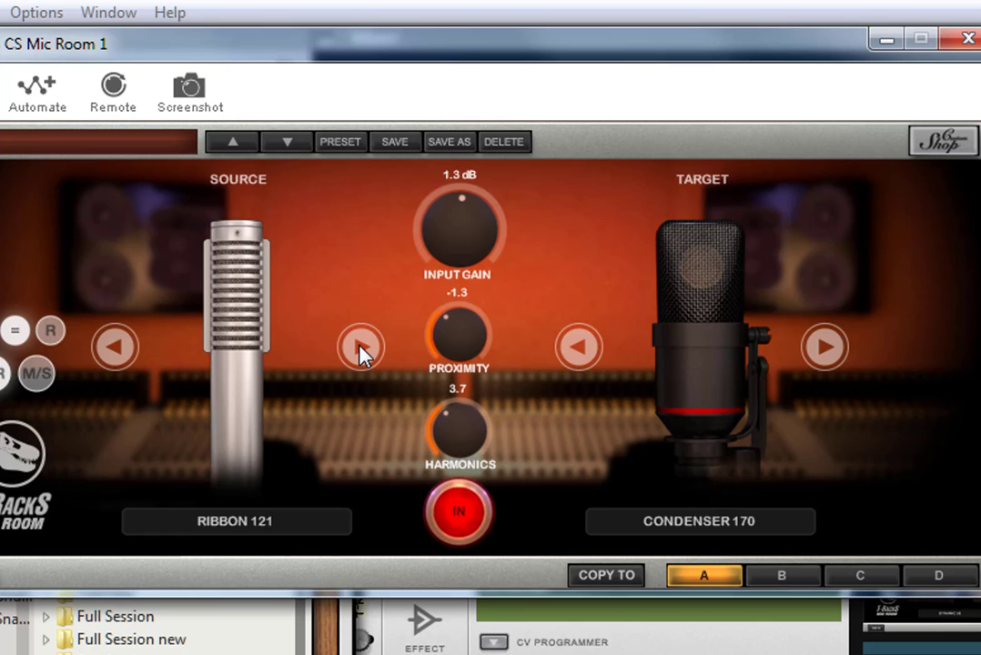
left_click_drag(453, 323, 448, 286)
left_click_drag(454, 429, 454, 486)
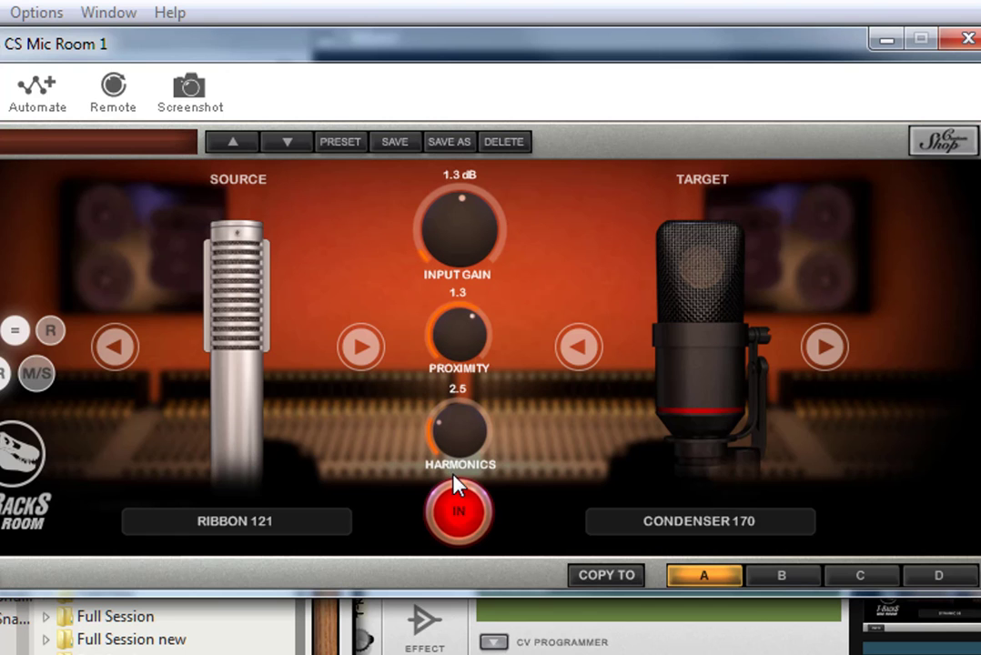
Switch the source microphone to Ribbon 160 and adjust it to proximity -2.5 and harmonics 8.3.
left_click(368, 355)
left_click_drag(475, 344, 464, 412)
left_click_drag(454, 357, 434, 269)
left_click_drag(456, 427, 457, 439)
left_click_drag(451, 349, 451, 366)
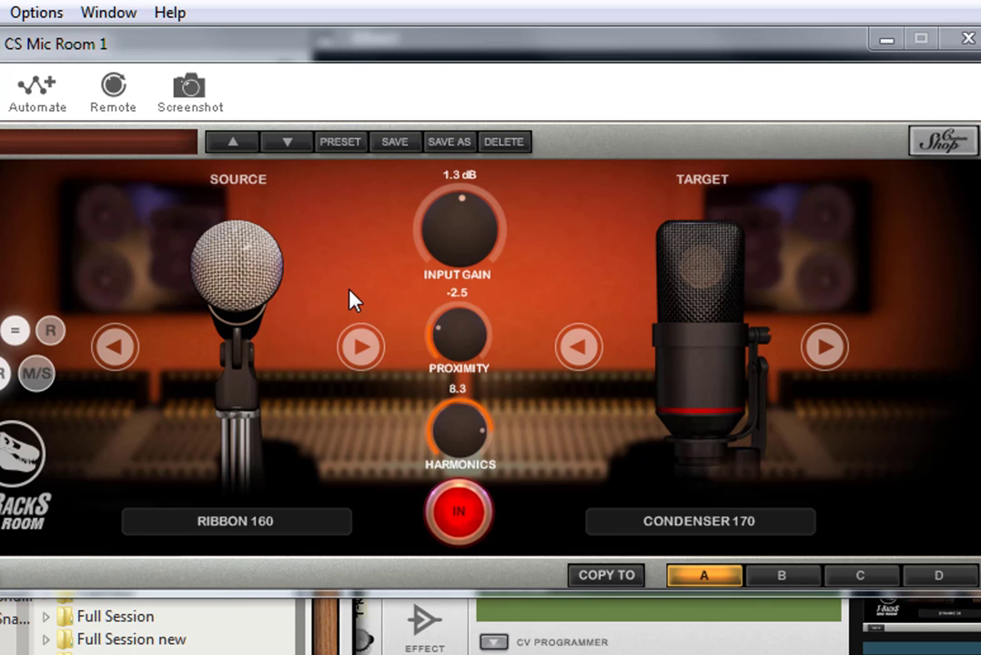
Step the source microphone past Velo-8 to Vintage Dynamic 20, choose the 58 to 87 preset and close the plugin.
left_click(359, 350)
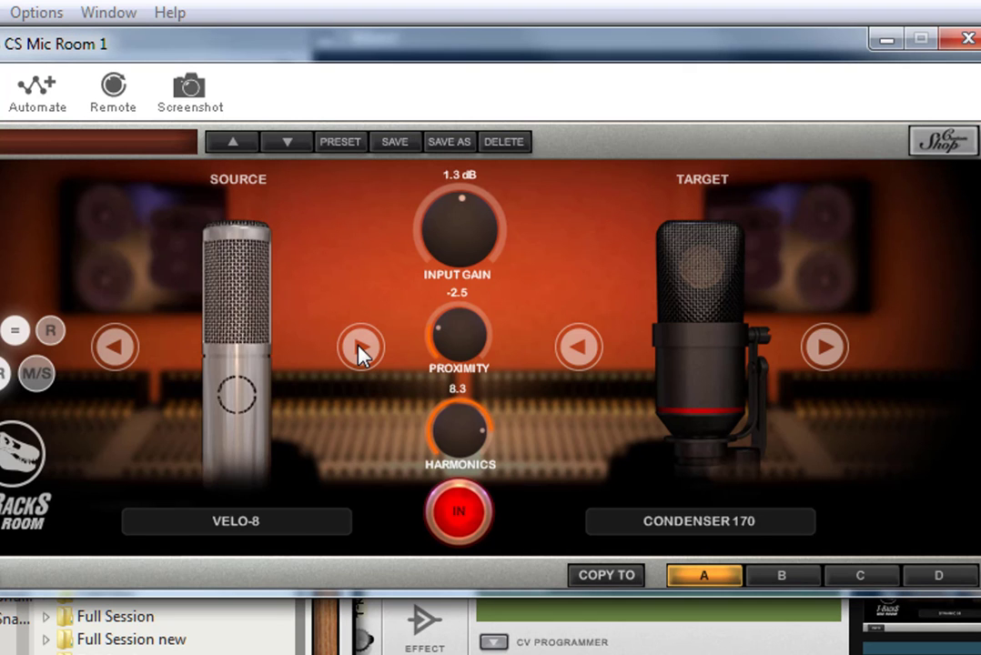
left_click(360, 351)
left_click(59, 153)
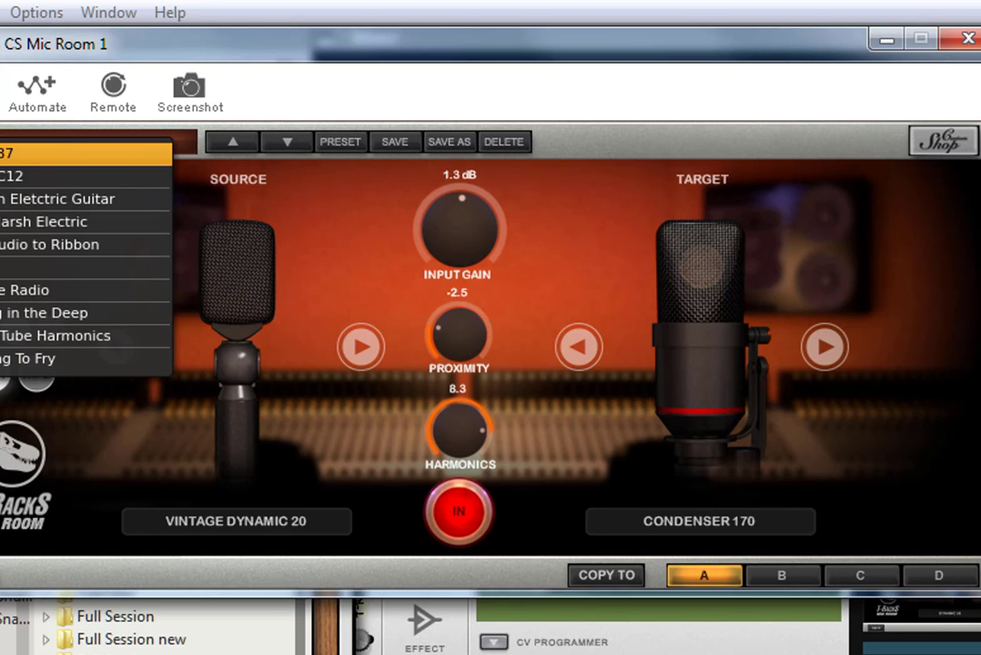
left_click(966, 38)
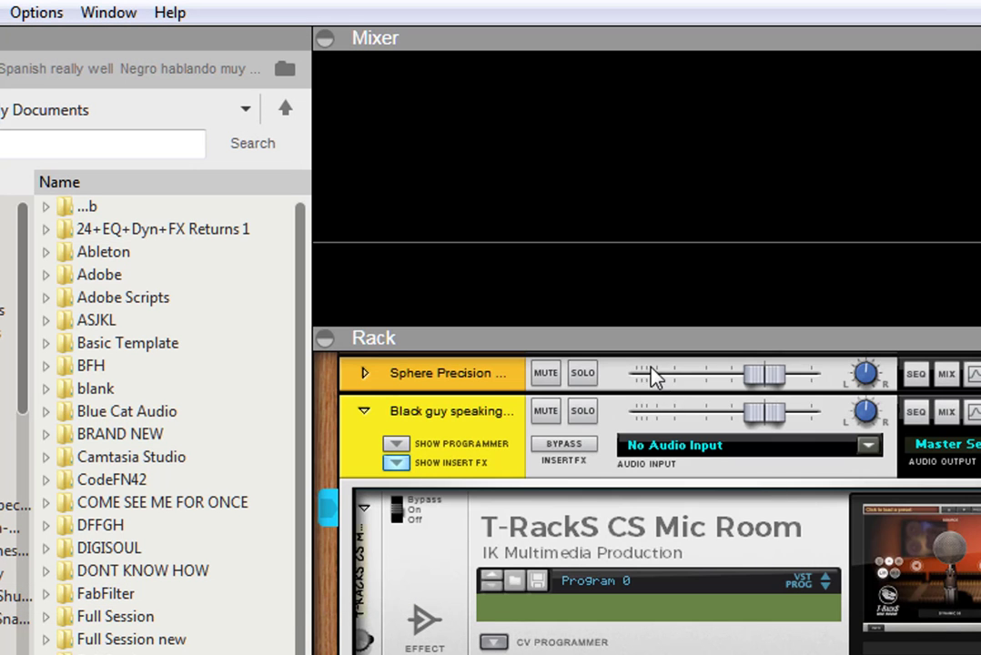
Enlarge the rack area and look over the UAD Fairchild 660(m) compressor's settings.
left_click_drag(648, 331, 525, 89)
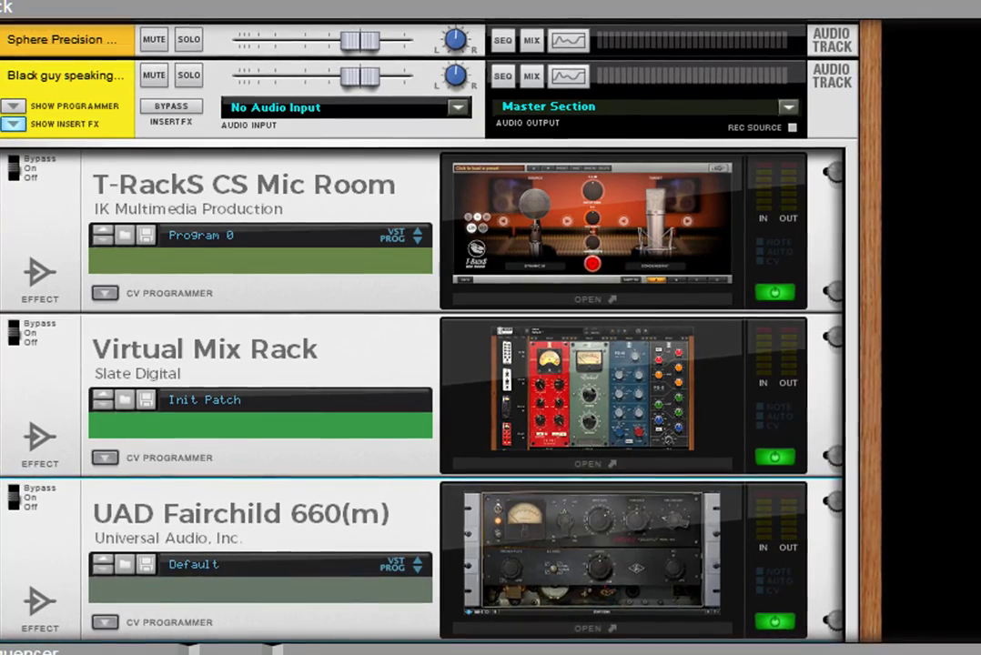
left_click(651, 550)
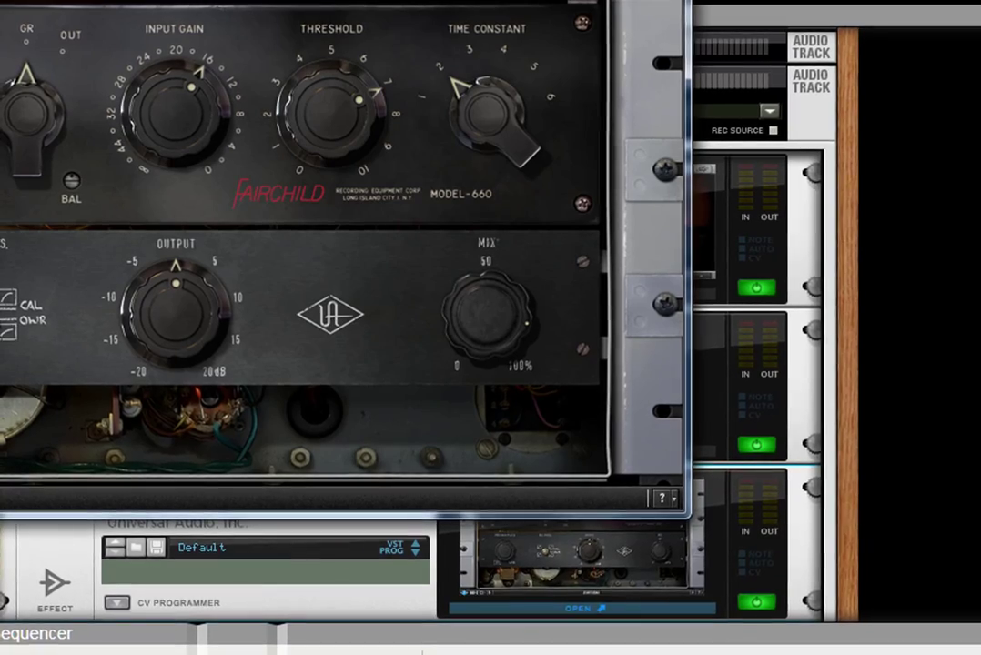
left_click(669, 2)
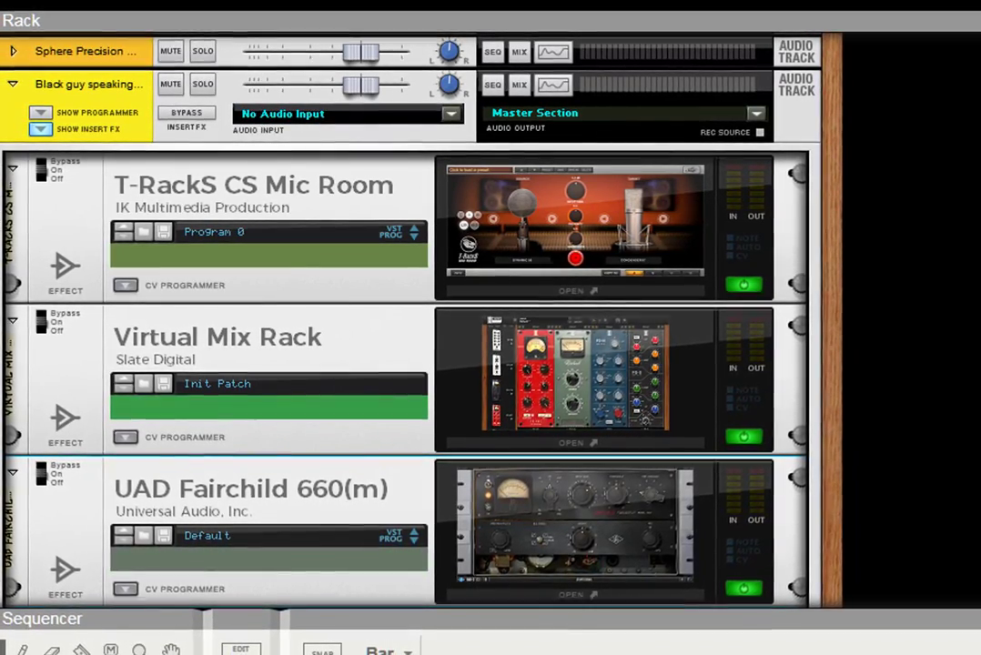
Search the browser for puigchild and replace the UAD Fairchild 660(m) with the Waves PuigChild 660 Mono.
key("Return")
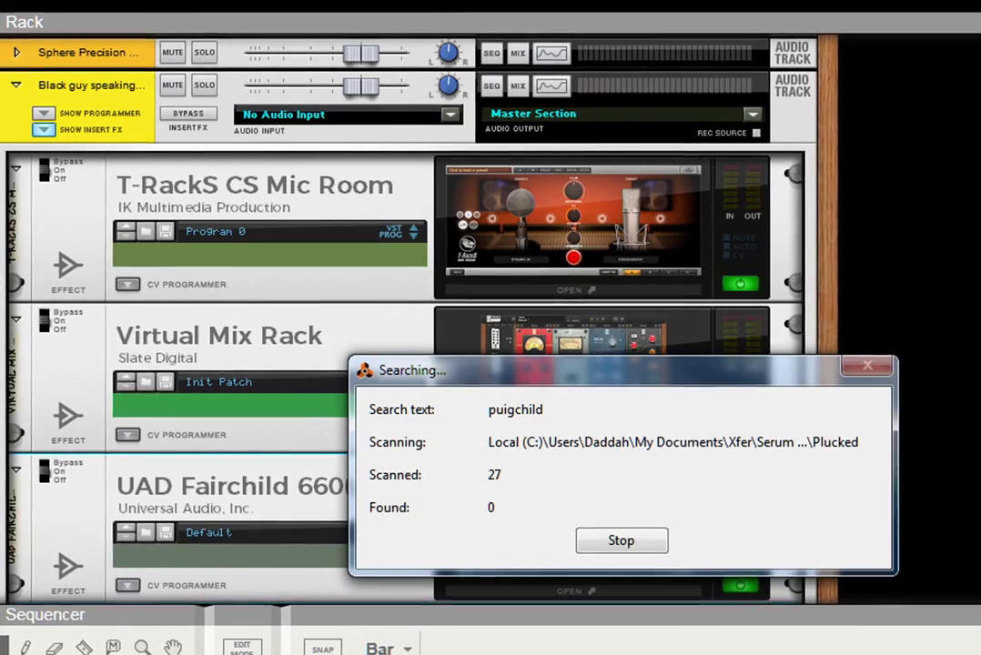
left_click(650, 544)
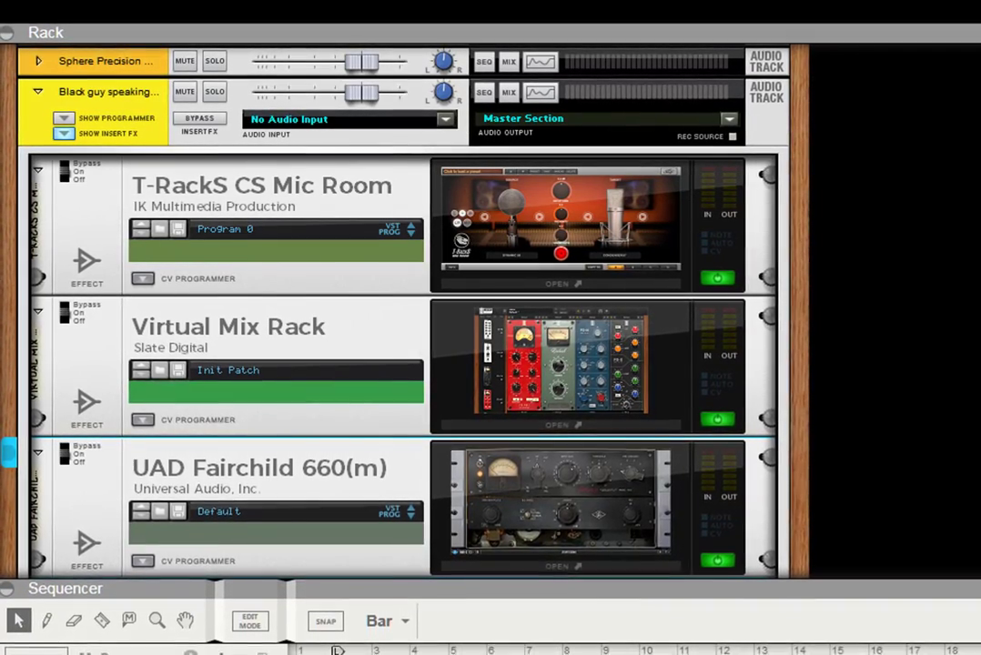
left_click_drag(310, 227, 304, 423)
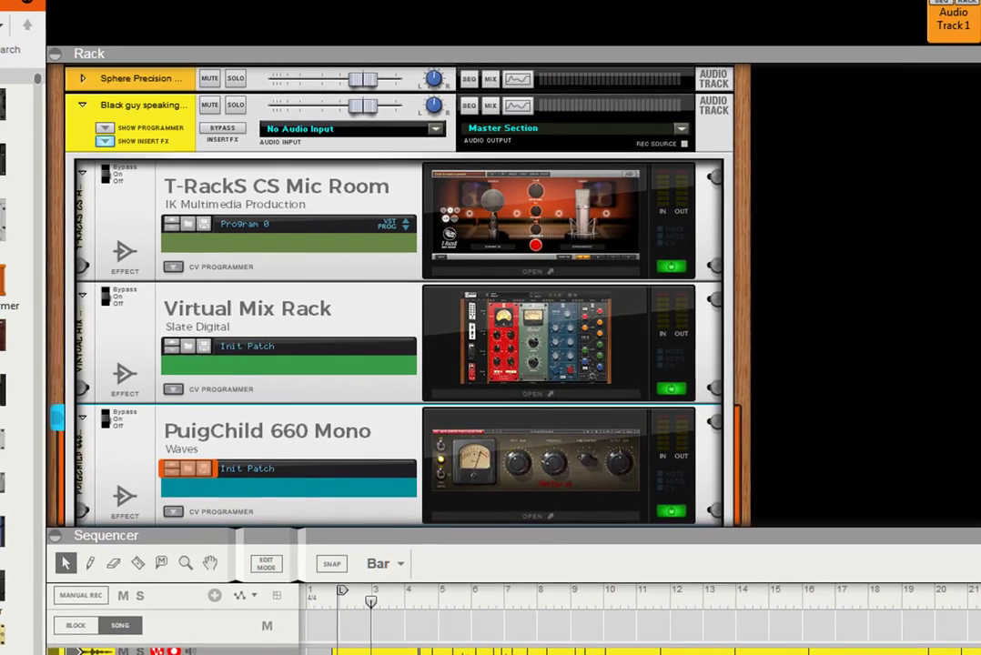
Examine the PuigChild 660 Mono and T-RackS CS Mic Room interfaces, closing each one.
left_click(579, 462)
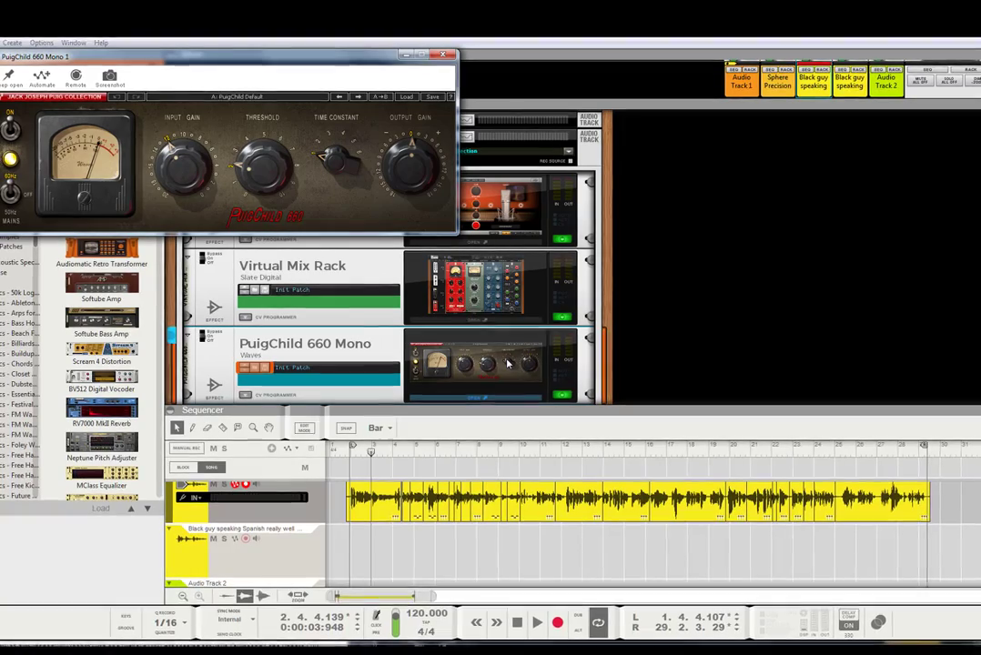
left_click(443, 57)
left_click(487, 215)
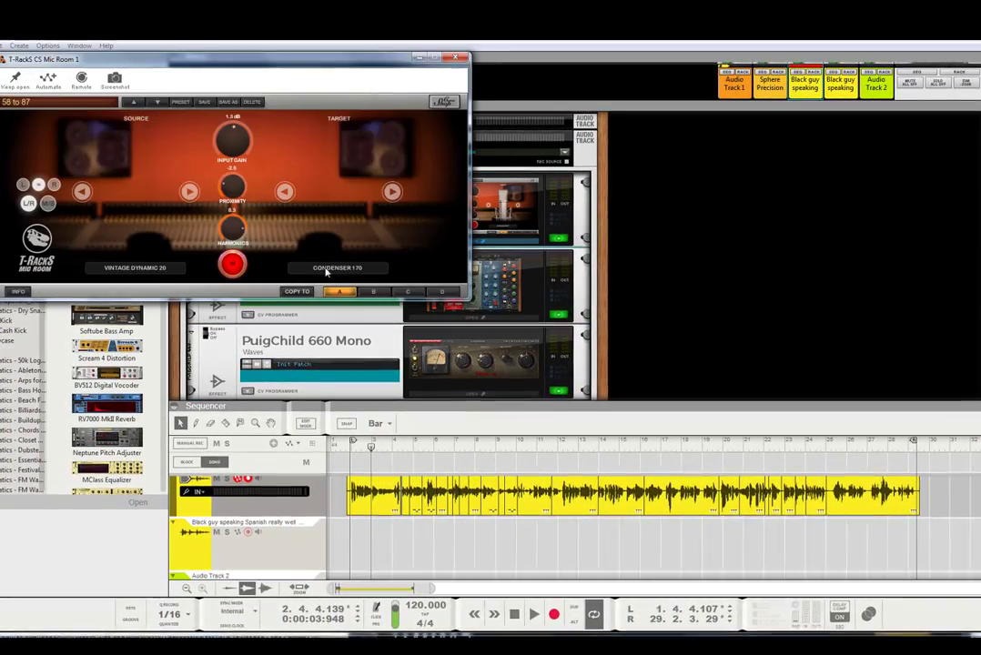
left_click_drag(188, 60, 375, 119)
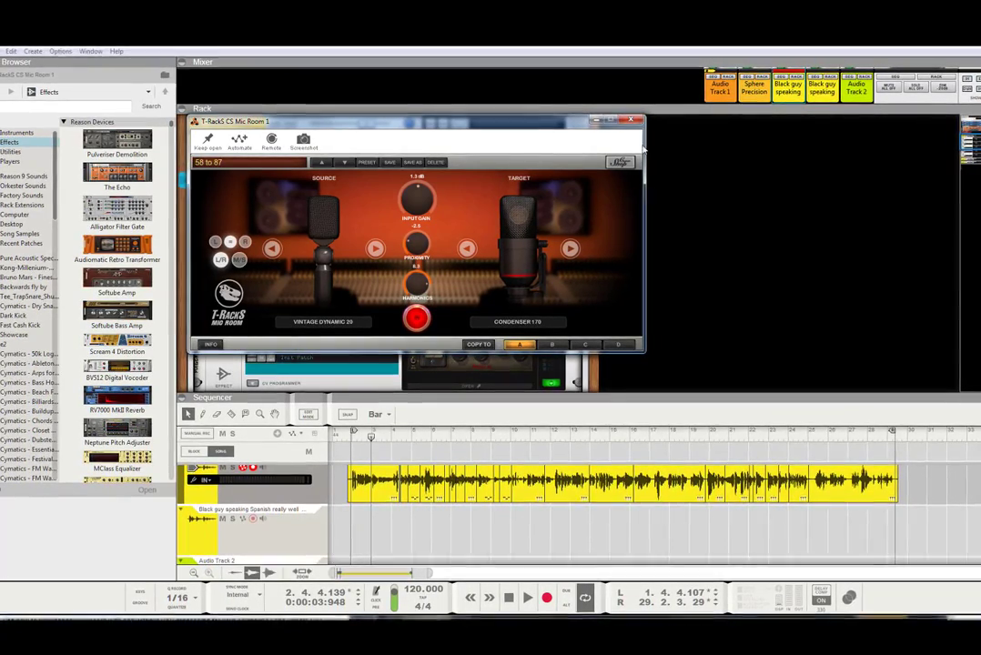
left_click(629, 120)
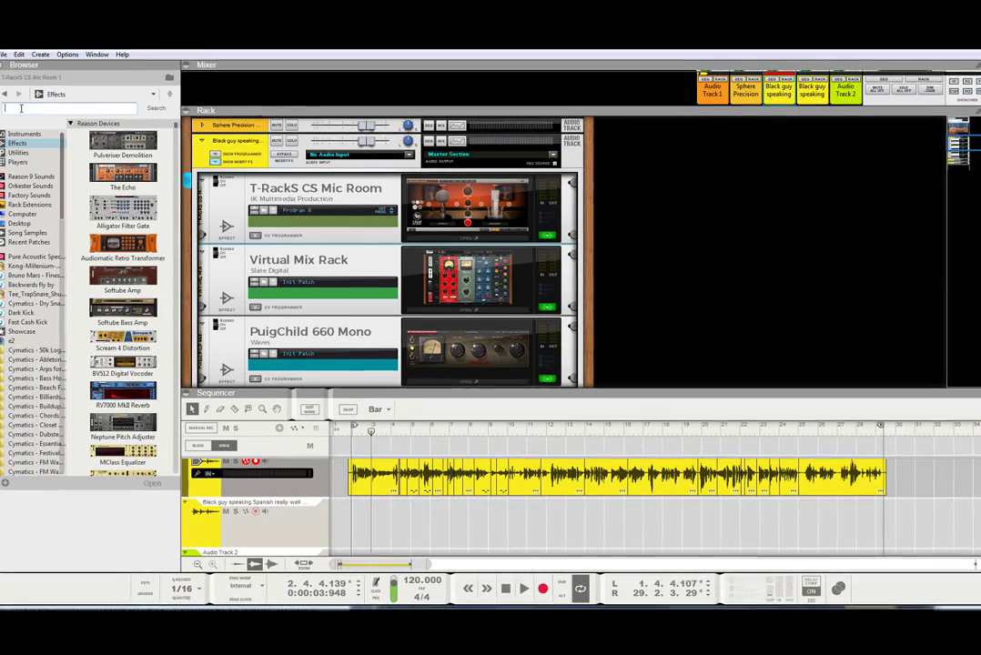
Search the browser for sphere and insert UAD Townsend Labs Sphere above the T-RackS CS Mic Room.
type("ere")
key("Return")
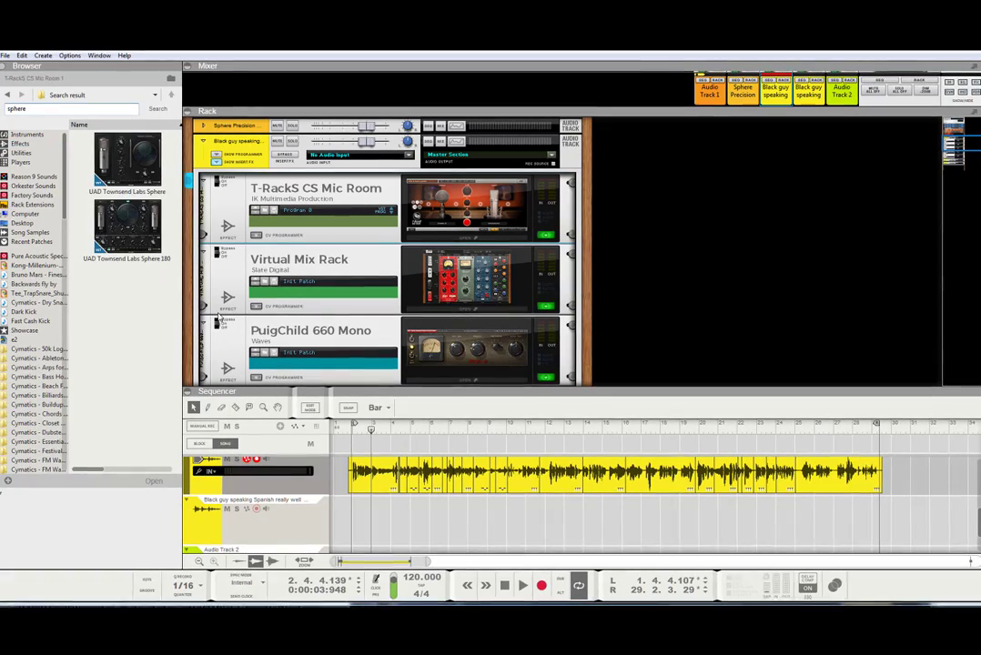
left_click_drag(138, 159, 412, 181)
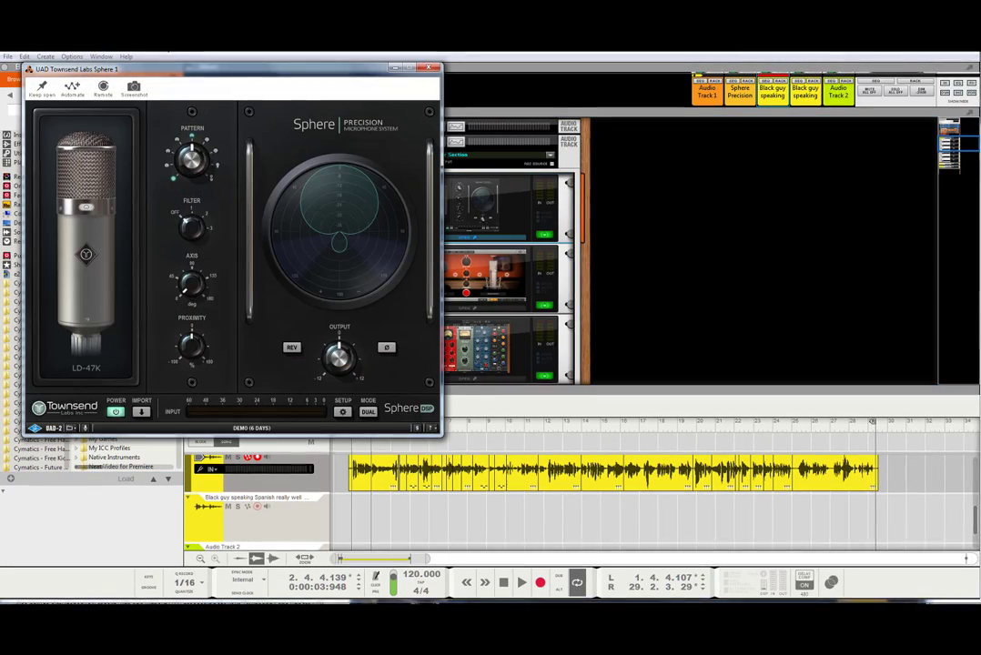
left_click_drag(273, 69, 614, 121)
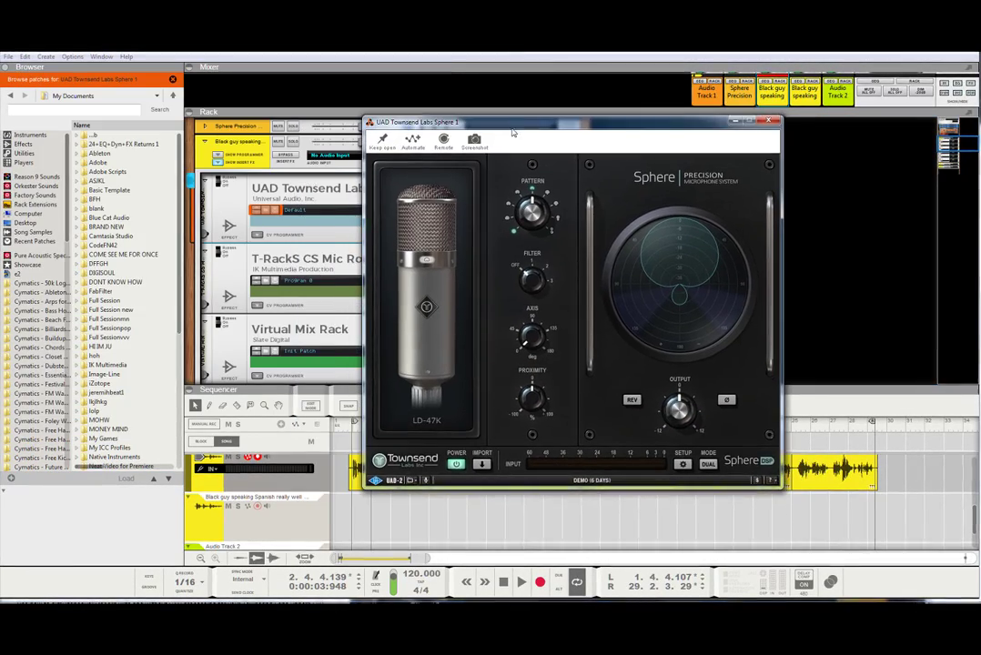
Cycle the Sphere's microphone model through LD-67, LD-12 and DN-57, ending on Sphere Linear.
left_click(442, 303)
left_click(442, 273)
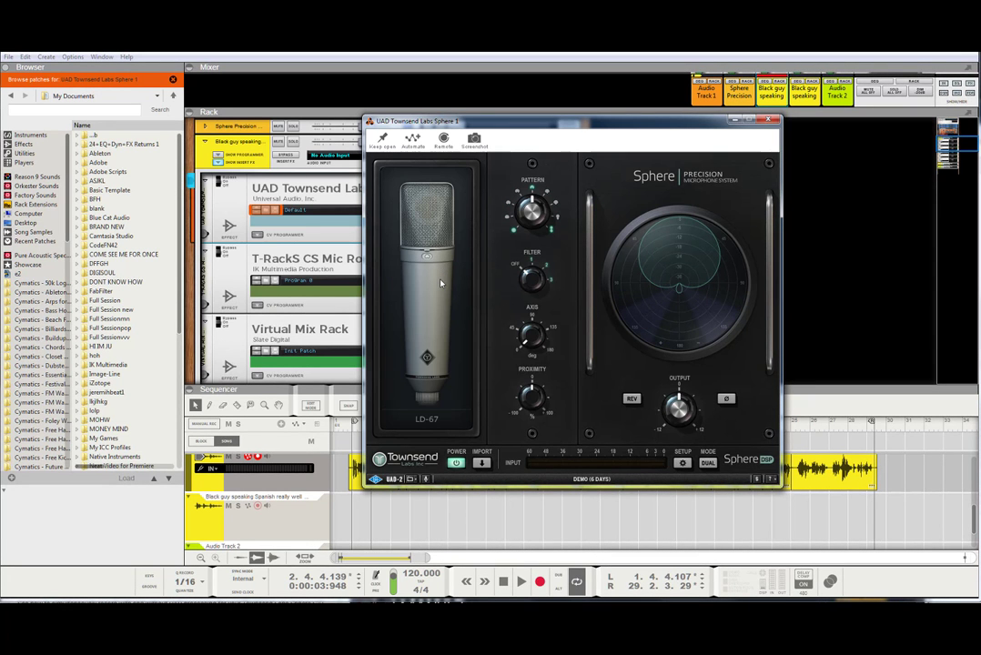
left_click(441, 283)
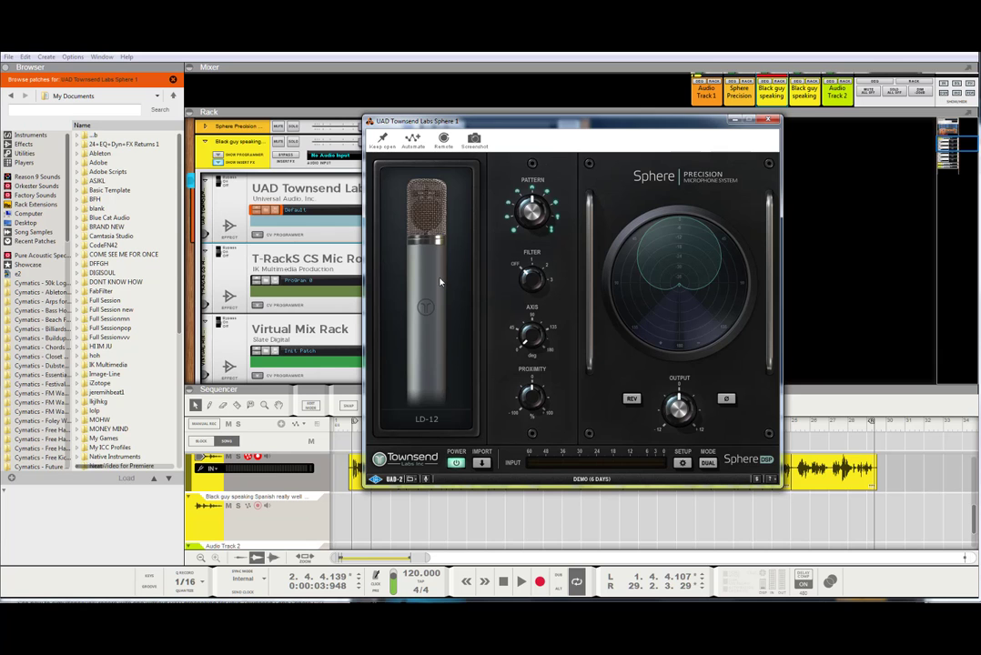
left_click(440, 282)
left_click(440, 282)
left_click(439, 283)
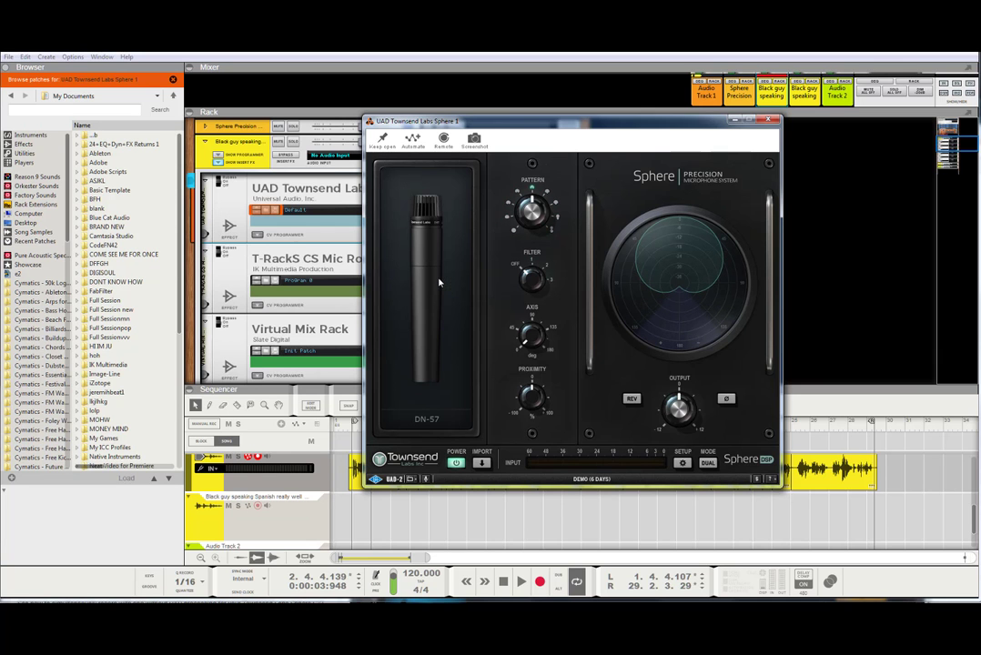
left_click(432, 288)
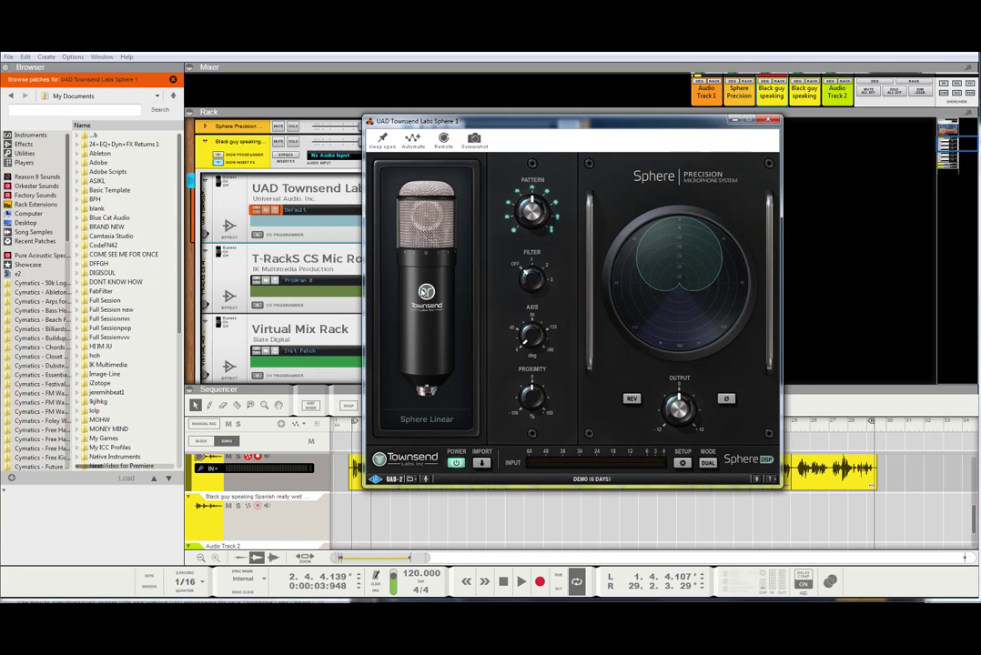
Enable the Sphere's dual mode, set Mic 1 to Sphere Linear Diffuse, and move the plugin window clear of the rack devices.
left_click(708, 464)
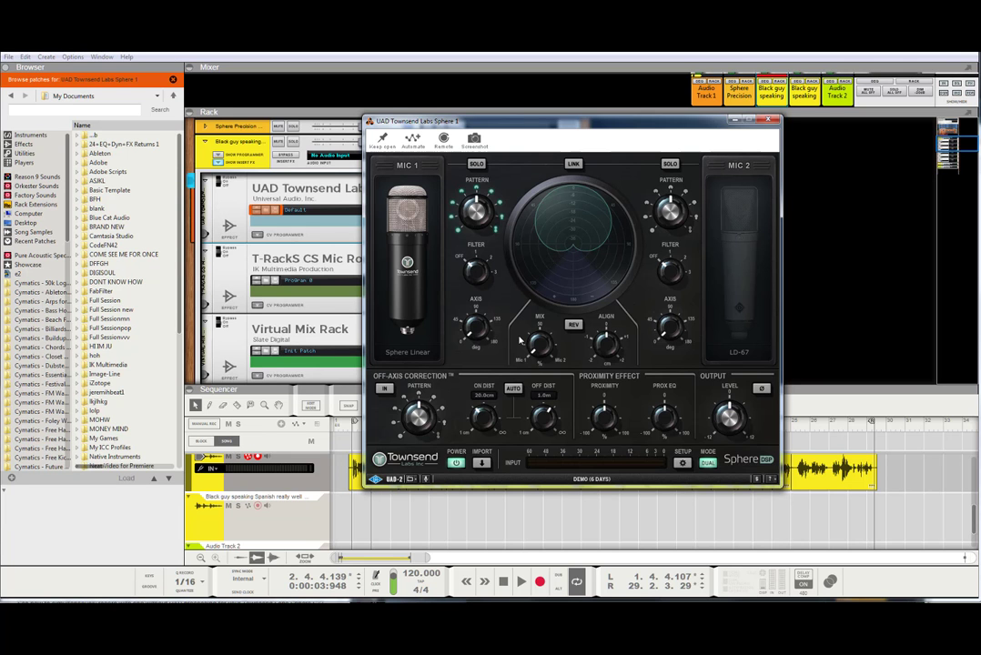
left_click(412, 276)
left_click_drag(564, 124, 782, 73)
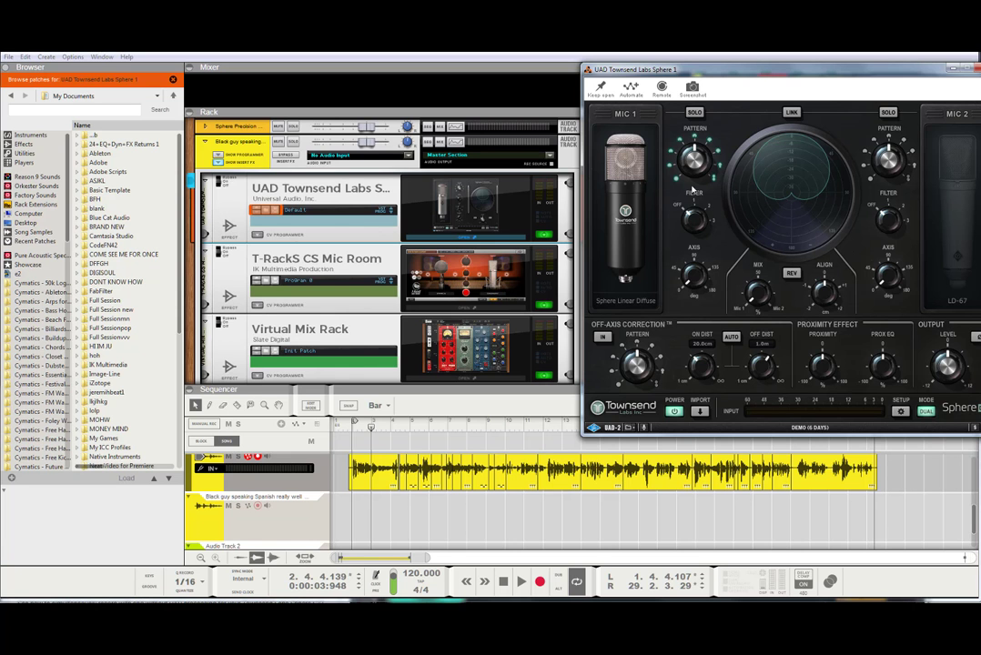
left_click_drag(737, 71, 421, 117)
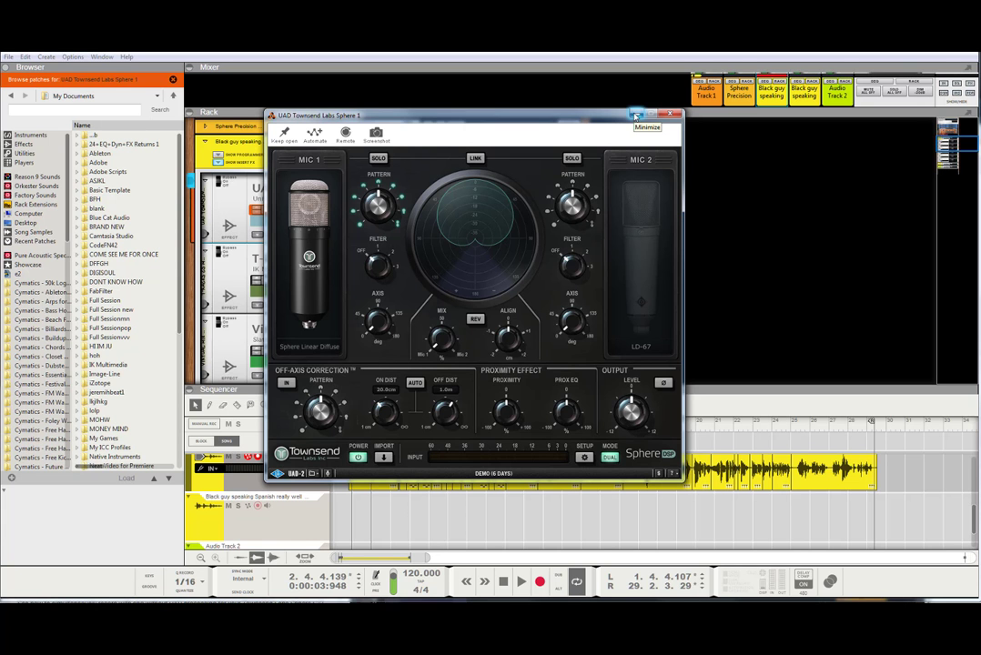
left_click_drag(552, 124, 875, 70)
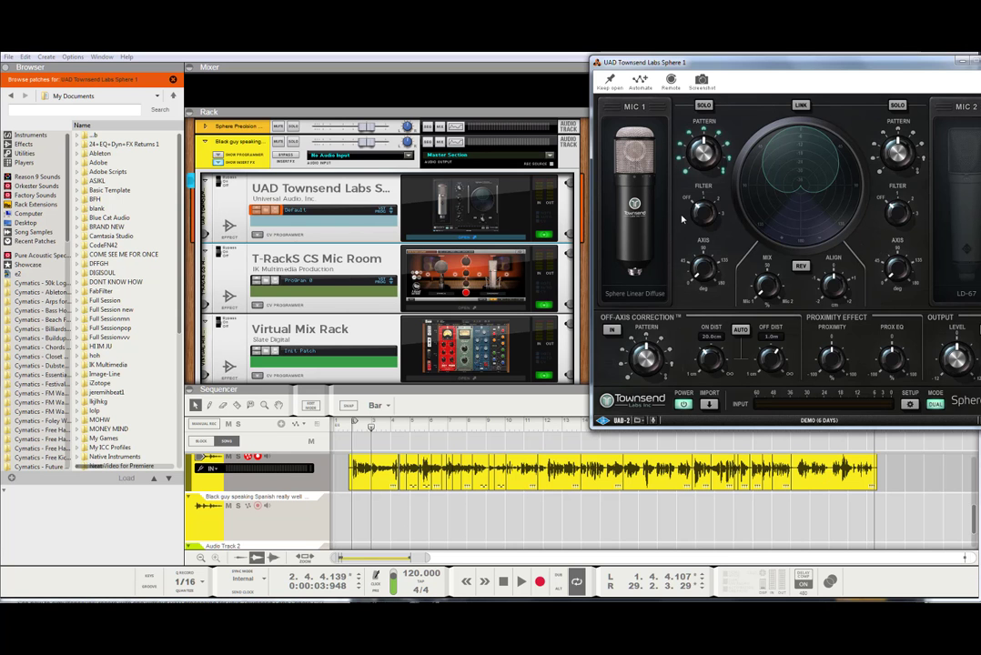
left_click_drag(722, 67, 714, 52)
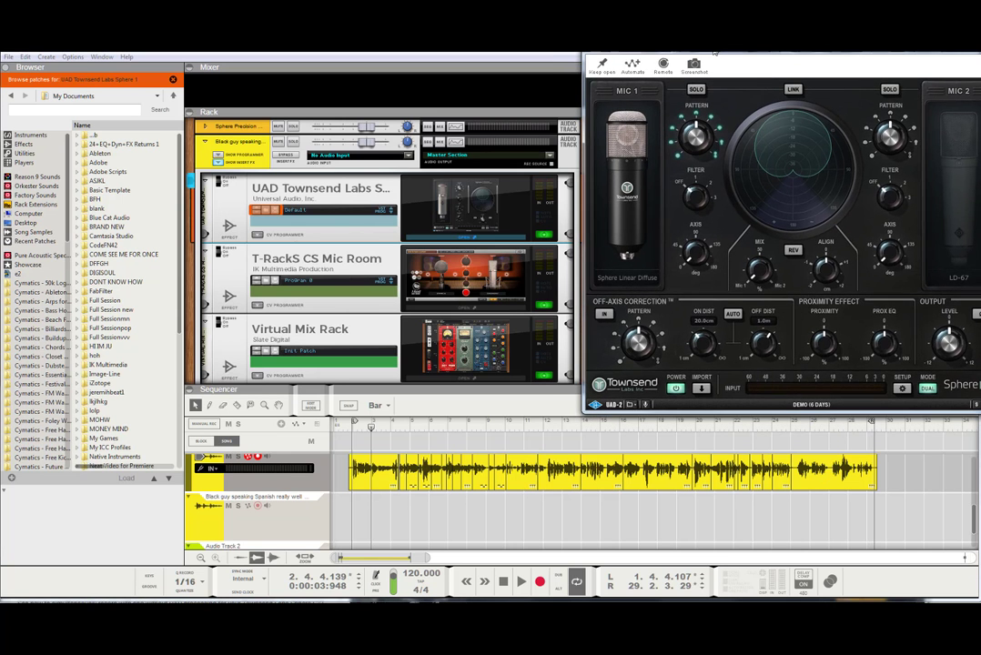